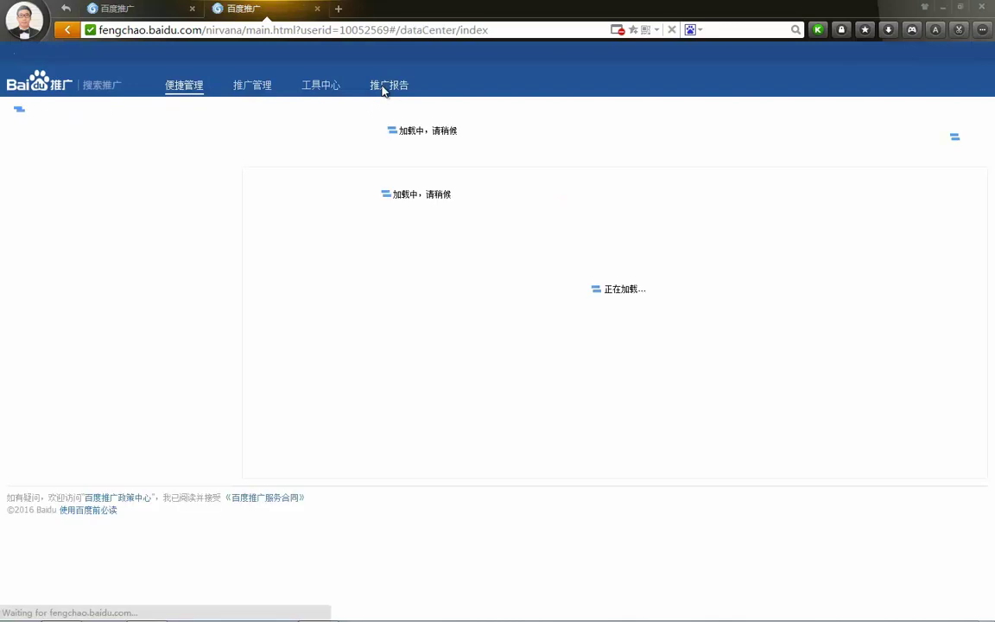
# Open the 推广报告 reports and sketch freehand a circle around the report list, a zigzag curve and a flatter line, then clear the markup.
pyautogui.click(382, 87)
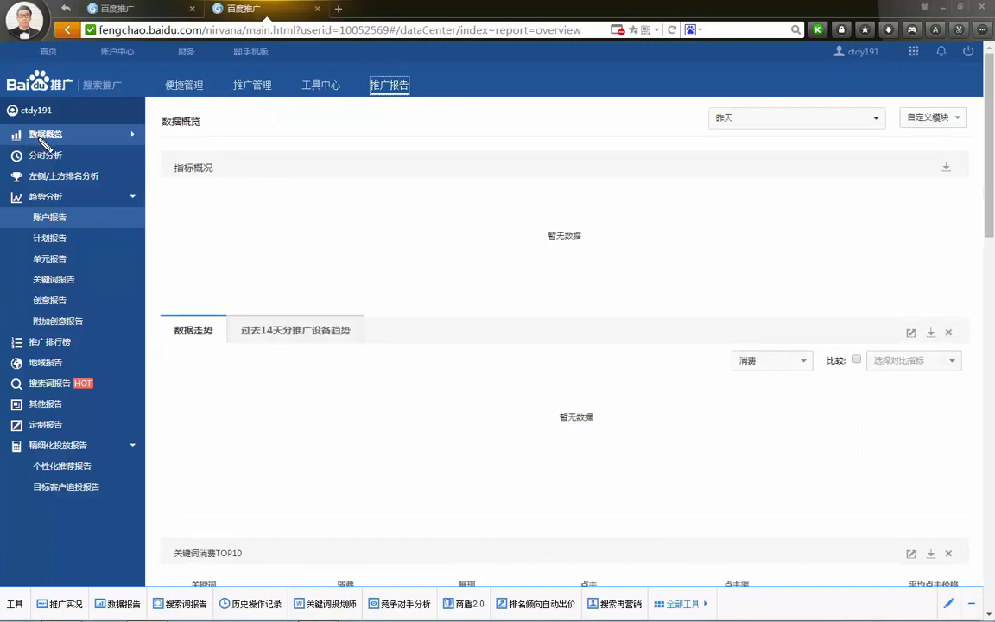
pyautogui.moveTo(11, 137)
pyautogui.mouseDown()
pyautogui.moveTo(8, 259)
pyautogui.moveTo(97, 339)
pyautogui.moveTo(14, 152)
pyautogui.mouseUp()
pyautogui.moveTo(121, 329)
pyautogui.mouseDown()
pyautogui.moveTo(211, 318)
pyautogui.moveTo(315, 95)
pyautogui.moveTo(383, 65)
pyautogui.moveTo(422, 273)
pyautogui.moveTo(449, 261)
pyautogui.moveTo(492, 212)
pyautogui.moveTo(564, 91)
pyautogui.moveTo(628, 204)
pyautogui.moveTo(671, 128)
pyautogui.moveTo(767, 436)
pyautogui.moveTo(799, 500)
pyautogui.moveTo(879, 180)
pyautogui.mouseUp()
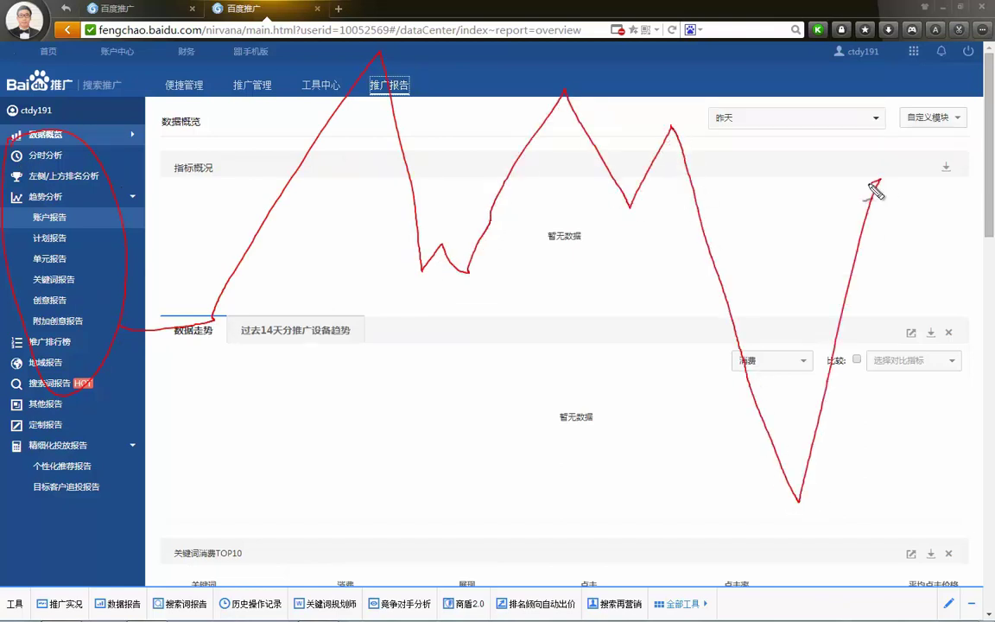
pyautogui.moveTo(87, 493)
pyautogui.mouseDown()
pyautogui.moveTo(402, 478)
pyautogui.moveTo(778, 521)
pyautogui.moveTo(904, 524)
pyautogui.mouseUp()
pyautogui.moveTo(307, 323)
pyautogui.mouseDown()
pyautogui.moveTo(330, 317)
pyautogui.moveTo(324, 349)
pyautogui.moveTo(318, 299)
pyautogui.moveTo(366, 364)
pyautogui.mouseUp()
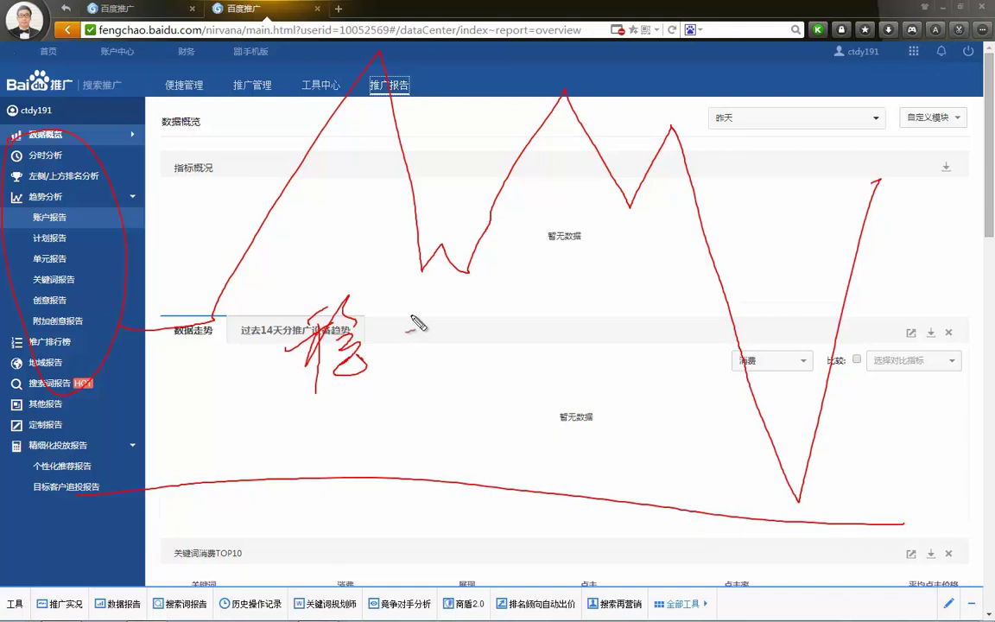
pyautogui.press('Escape')
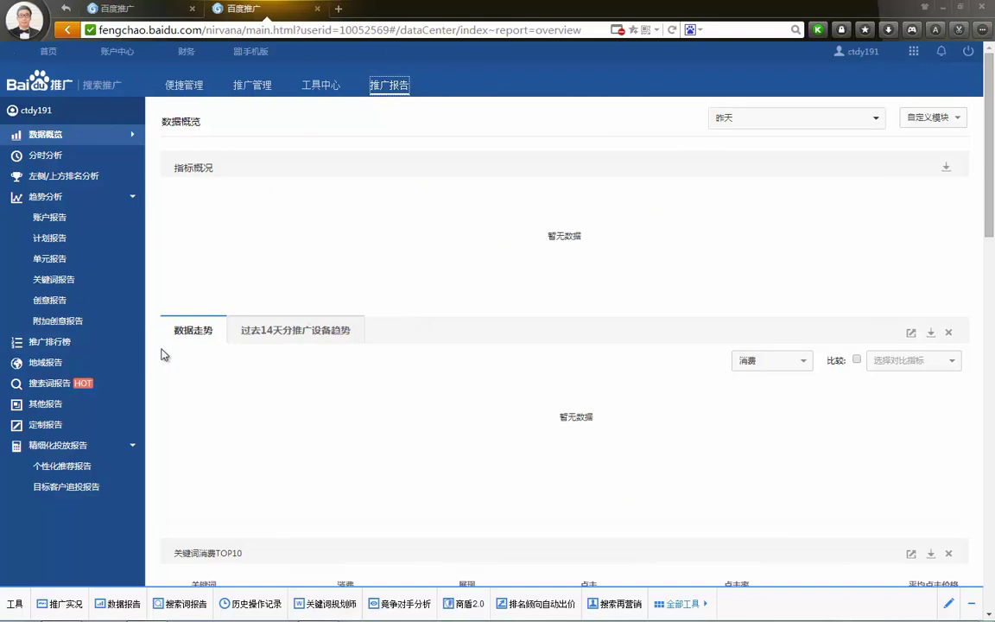
# Sketch a stepped rising curve and a straight rising line over the 数据概览 page, and clear the drawing.
pyautogui.moveTo(202, 372)
pyautogui.mouseDown()
pyautogui.moveTo(344, 360)
pyautogui.moveTo(434, 269)
pyautogui.moveTo(539, 228)
pyautogui.moveTo(575, 185)
pyautogui.moveTo(734, 140)
pyautogui.mouseUp()
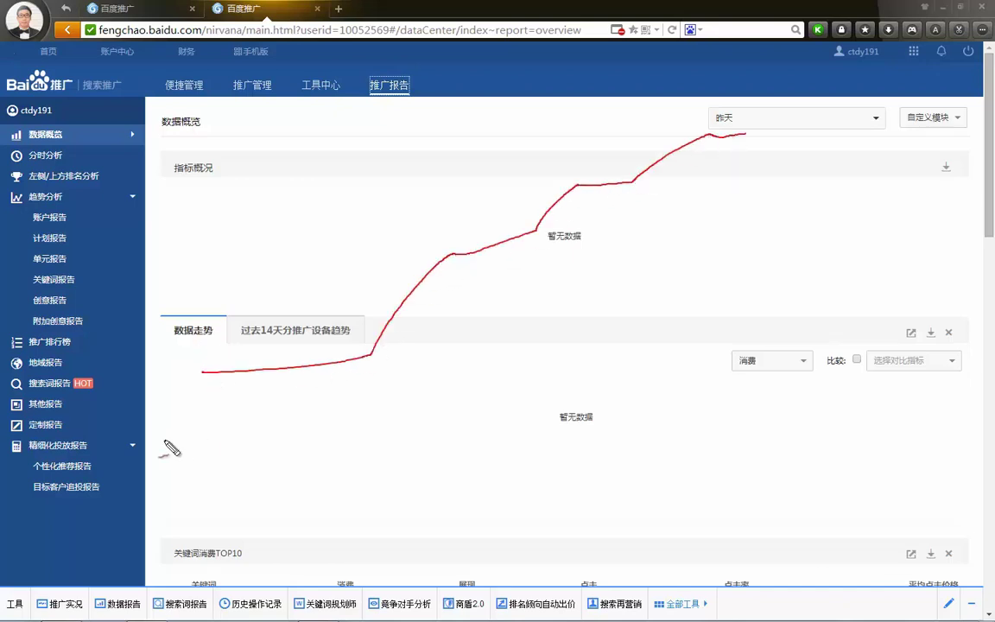
pyautogui.moveTo(153, 445); pyautogui.dragTo(842, 164)
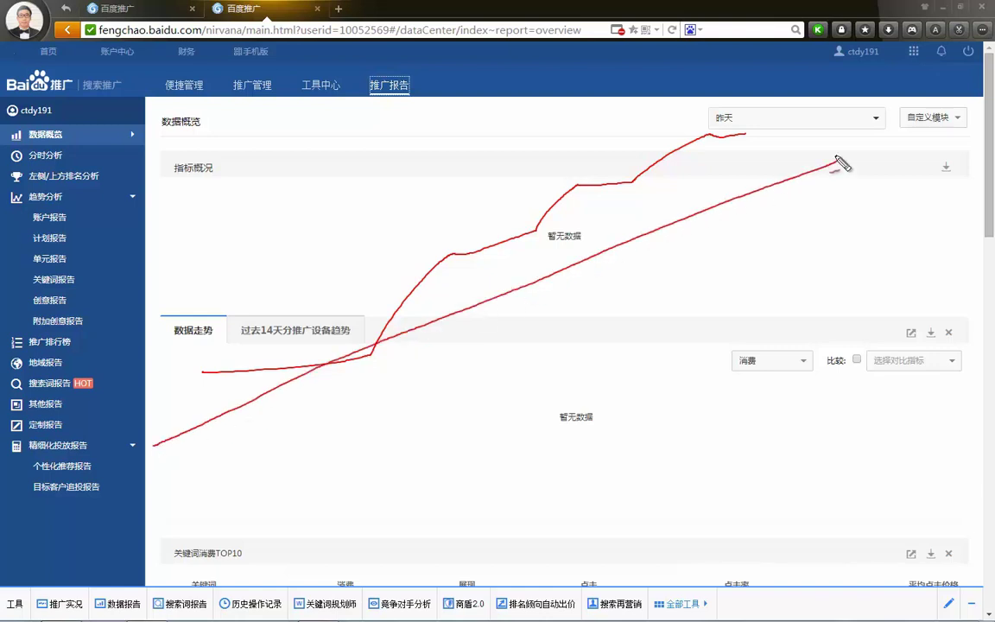
pyautogui.press('Escape')
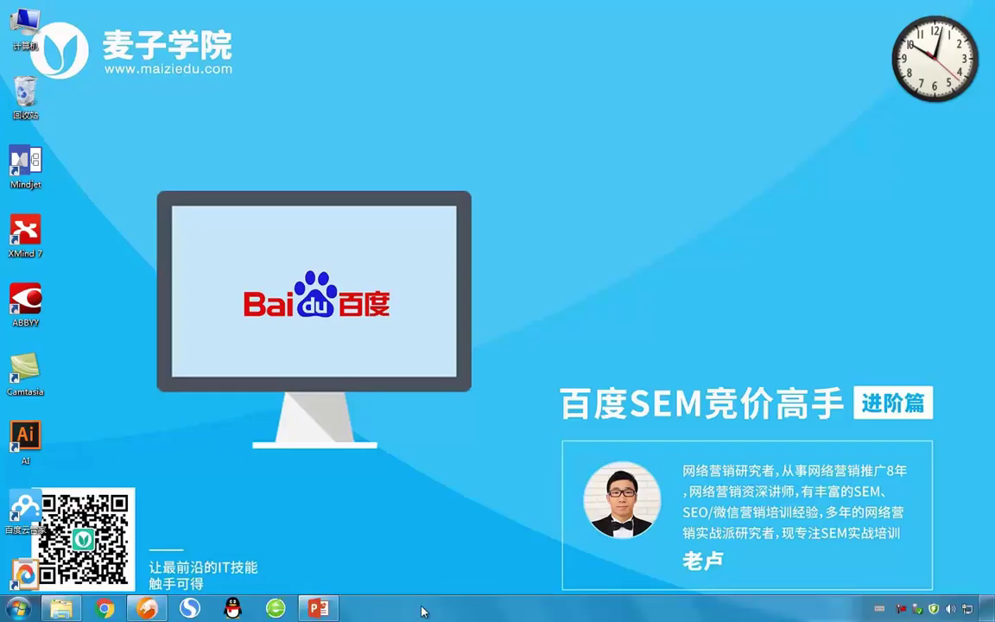
pyautogui.moveTo(319, 609)
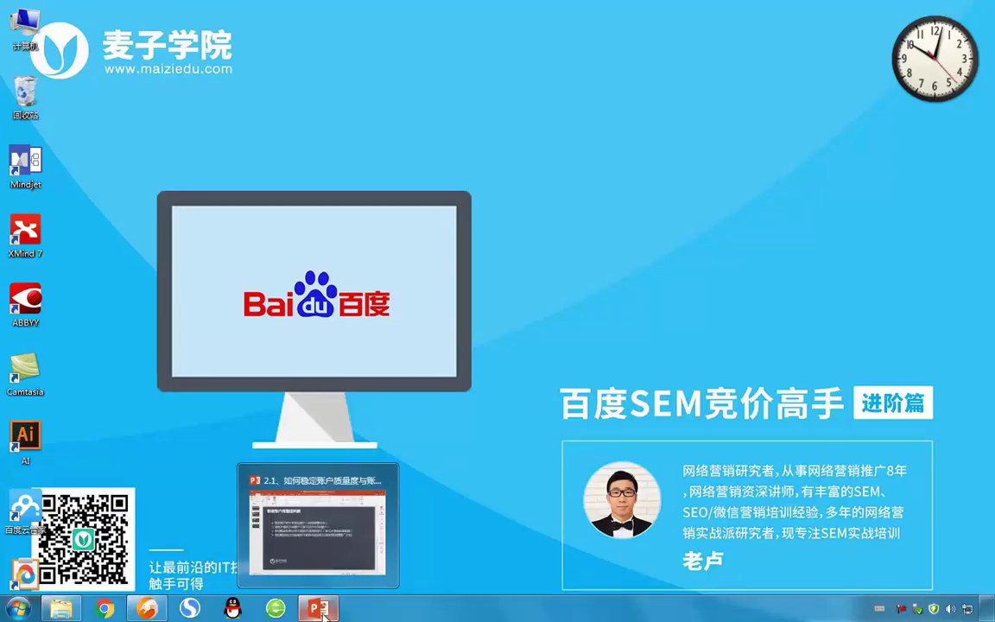
pyautogui.click(146, 609)
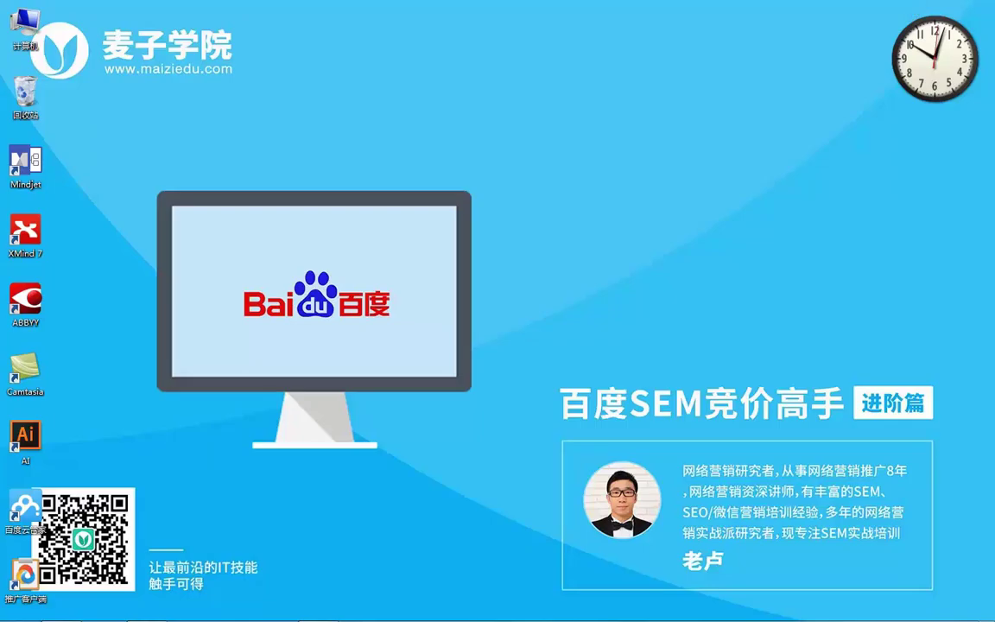
pyautogui.moveTo(145, 609)
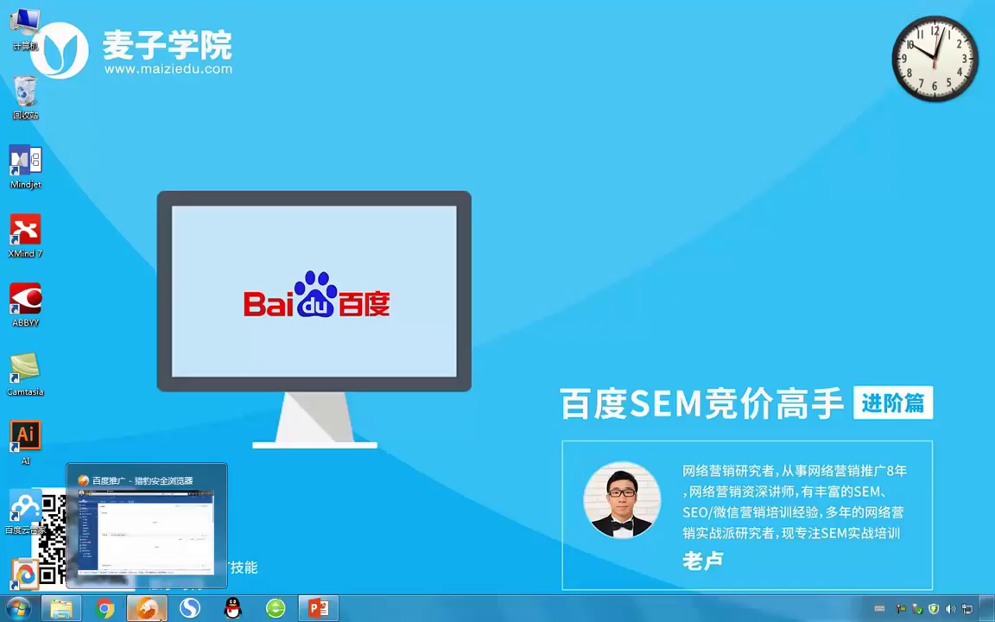
pyautogui.moveTo(319, 609)
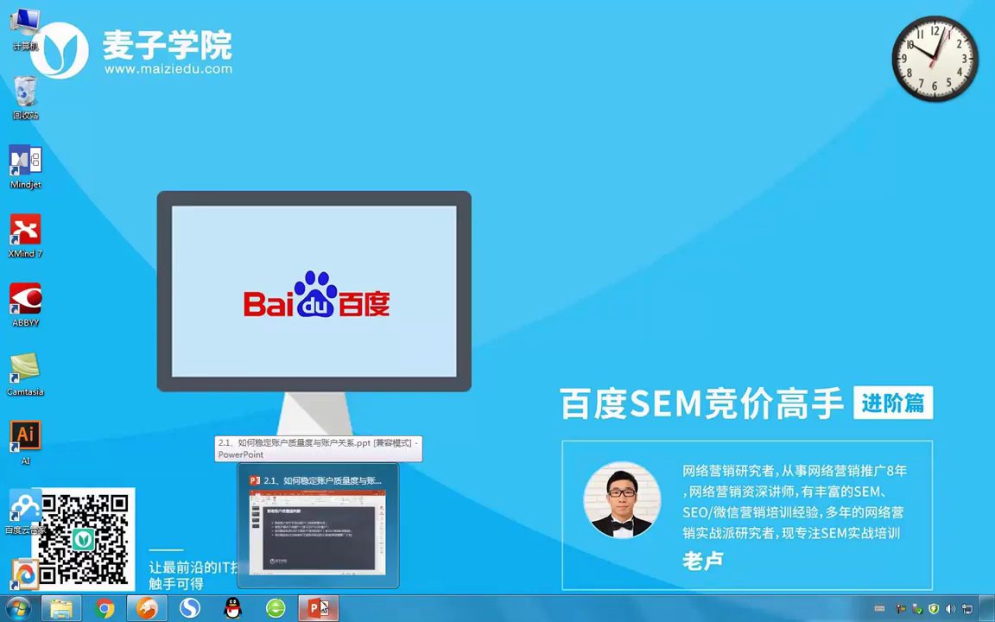
pyautogui.click(321, 608)
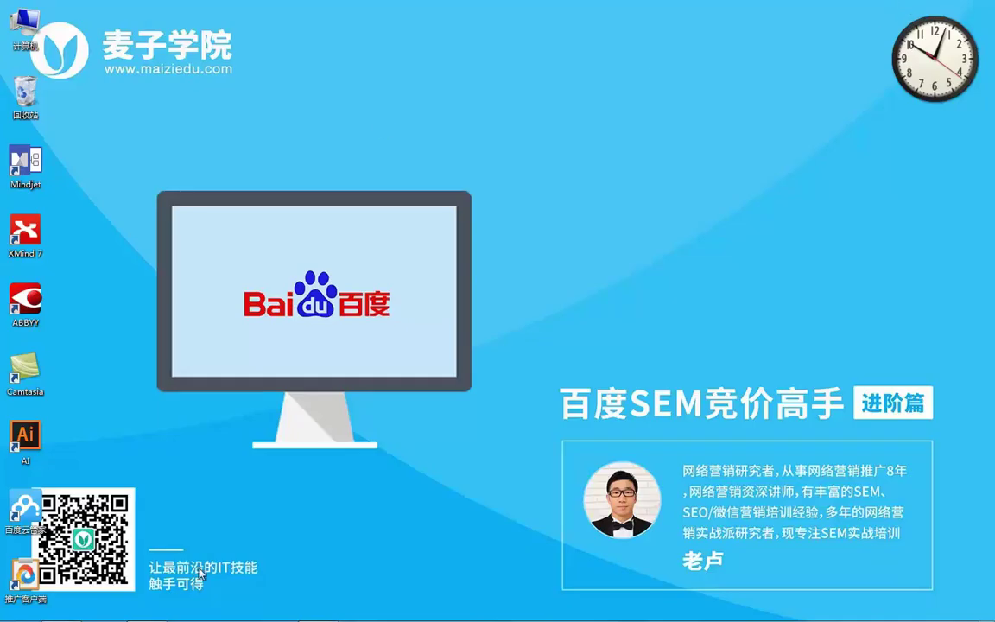
# Switch to the browser and show the account's 关键词 list in 推广管理 to examine the computer and mobile quality scores.
pyautogui.click(147, 609)
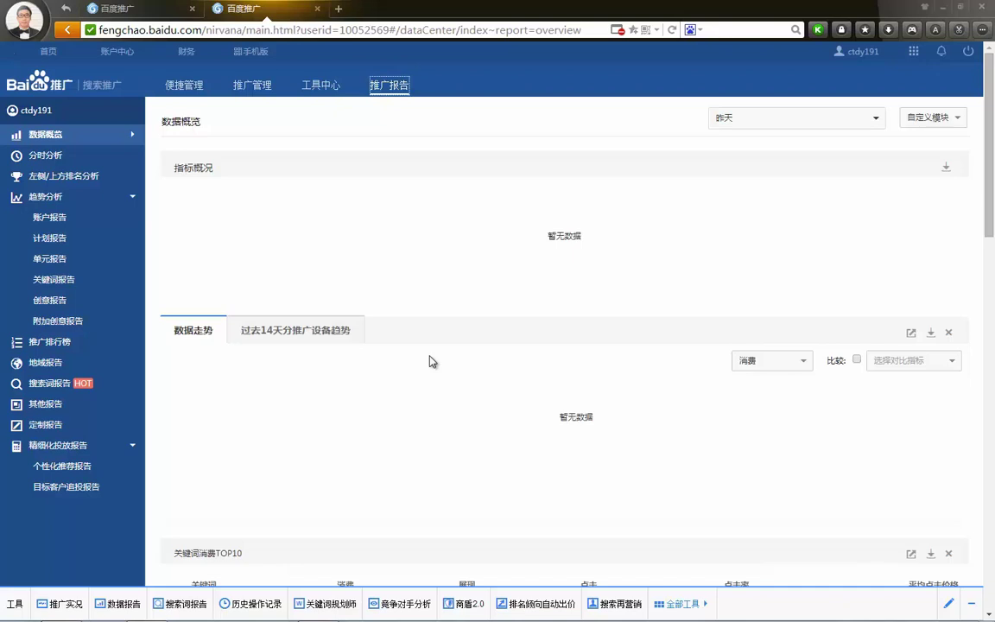
pyautogui.click(246, 93)
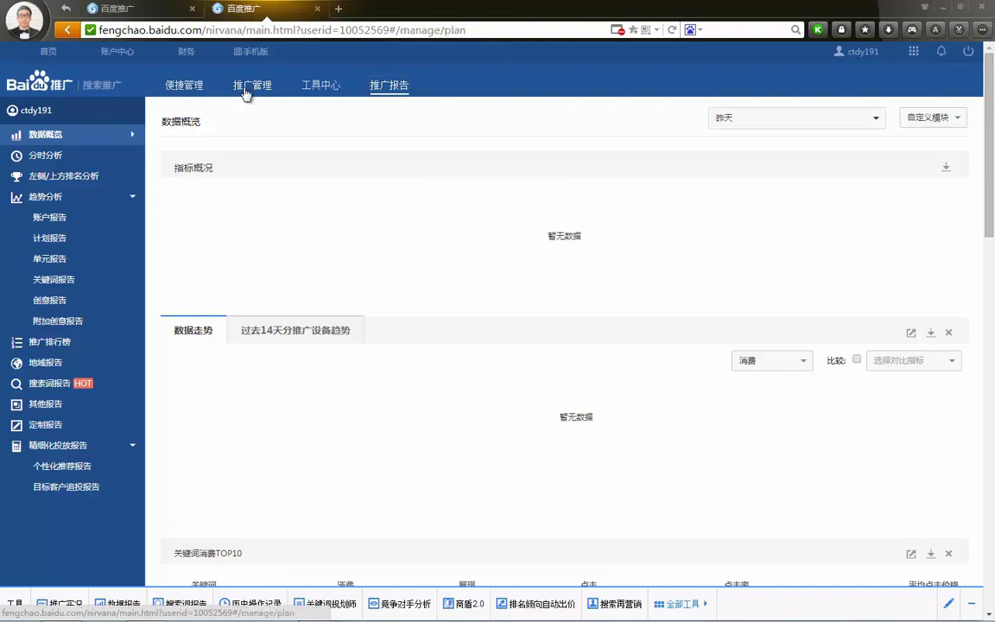
pyautogui.click(324, 181)
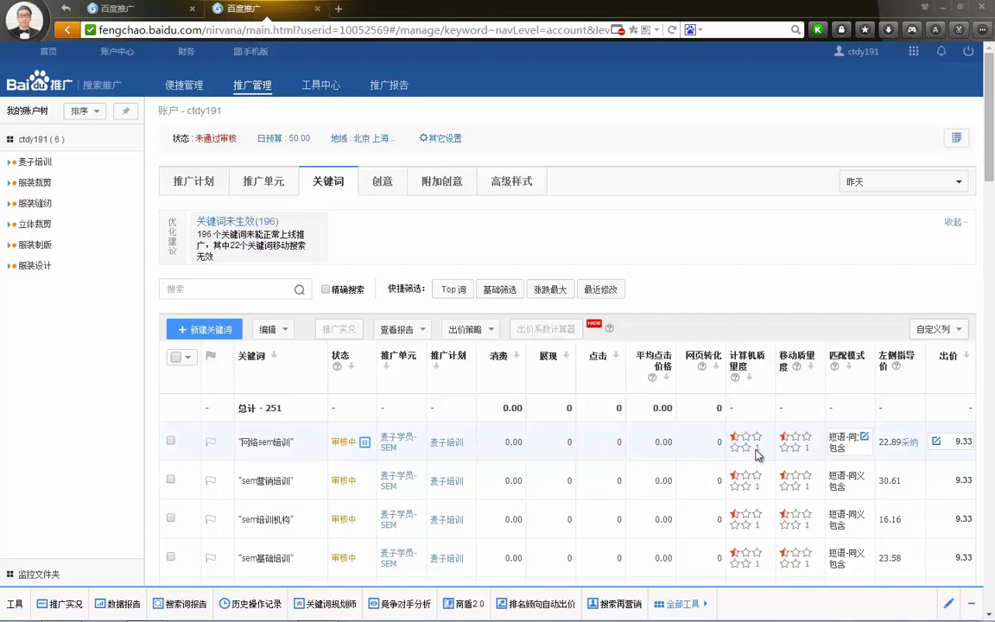
pyautogui.moveTo(757, 452)
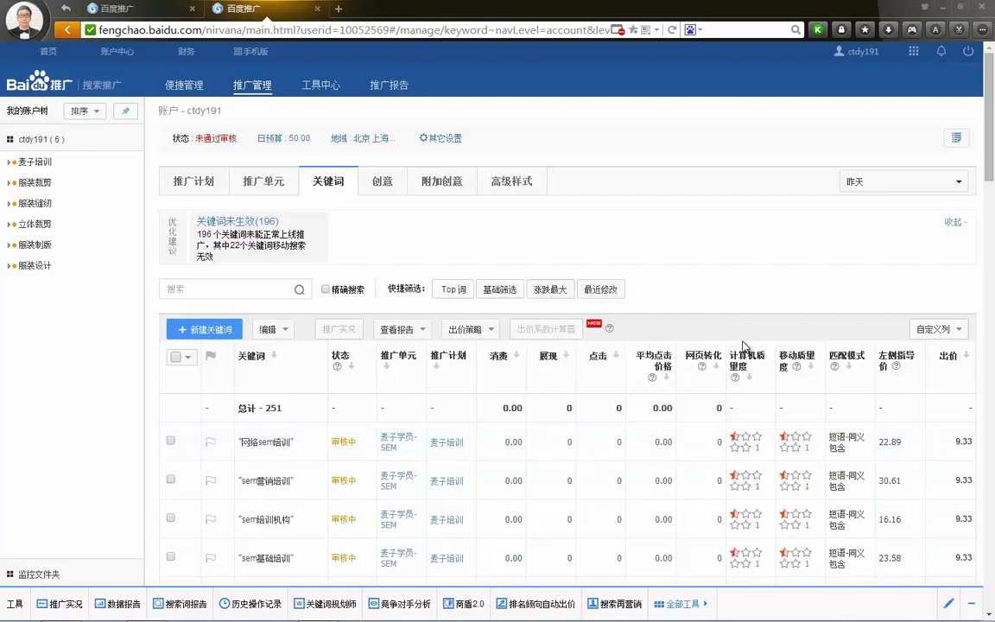
pyautogui.click(950, 9)
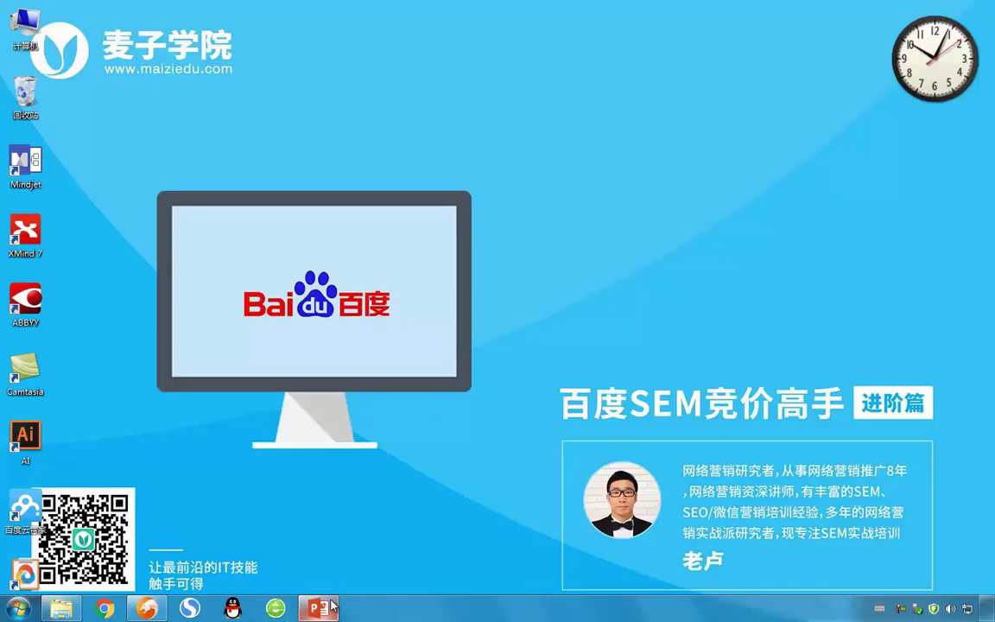
pyautogui.moveTo(293, 611)
pyautogui.click(104, 609)
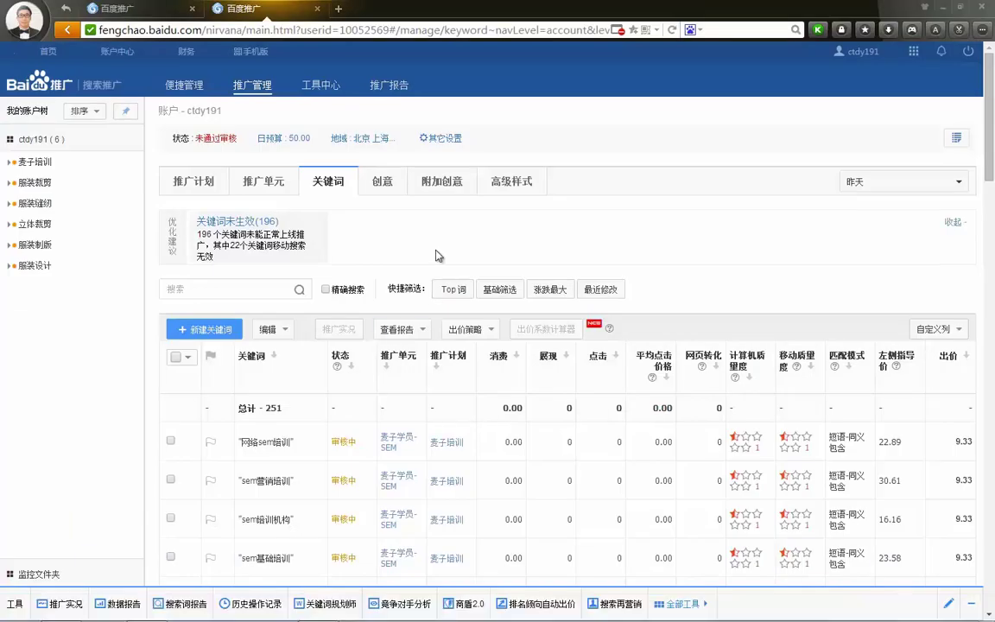
# Show the account's 推广单元 list and temporarily mark the five clothing plans and 麦子培训 in the account tree with freehand notes.
pyautogui.click(275, 180)
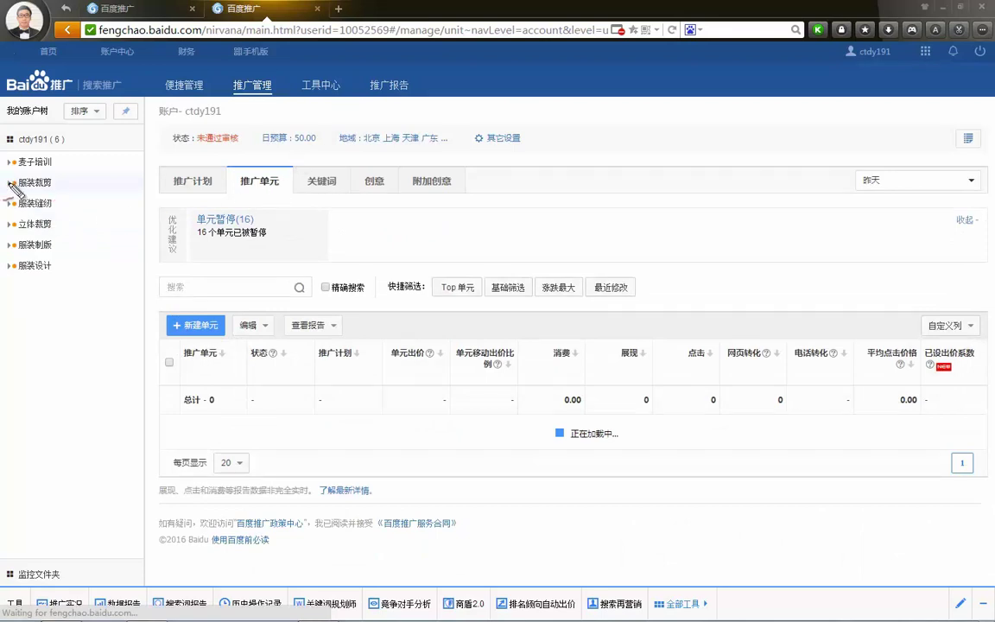
pyautogui.moveTo(10, 182)
pyautogui.mouseDown()
pyautogui.moveTo(9, 231)
pyautogui.moveTo(69, 245)
pyautogui.moveTo(36, 164)
pyautogui.moveTo(8, 179)
pyautogui.mouseUp()
pyautogui.moveTo(101, 204)
pyautogui.mouseDown()
pyautogui.moveTo(97, 230)
pyautogui.moveTo(112, 205)
pyautogui.moveTo(130, 223)
pyautogui.mouseUp()
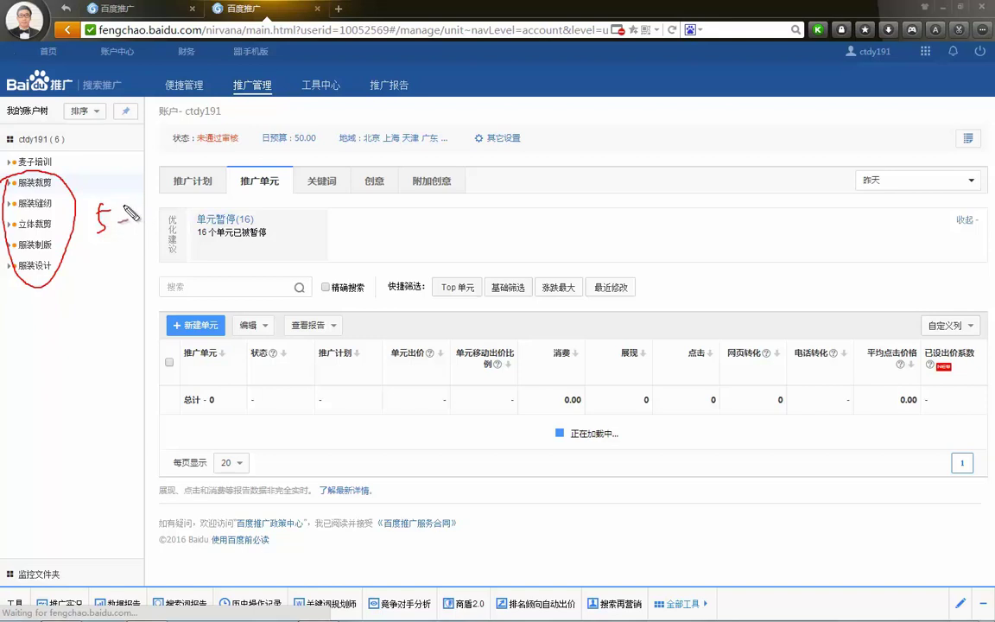
pyautogui.hotkey('ctrl', 'z')
pyautogui.moveTo(10, 166)
pyautogui.mouseDown()
pyautogui.moveTo(118, 151)
pyautogui.moveTo(147, 133)
pyautogui.mouseUp()
pyautogui.hotkey('ctrl', 'z')
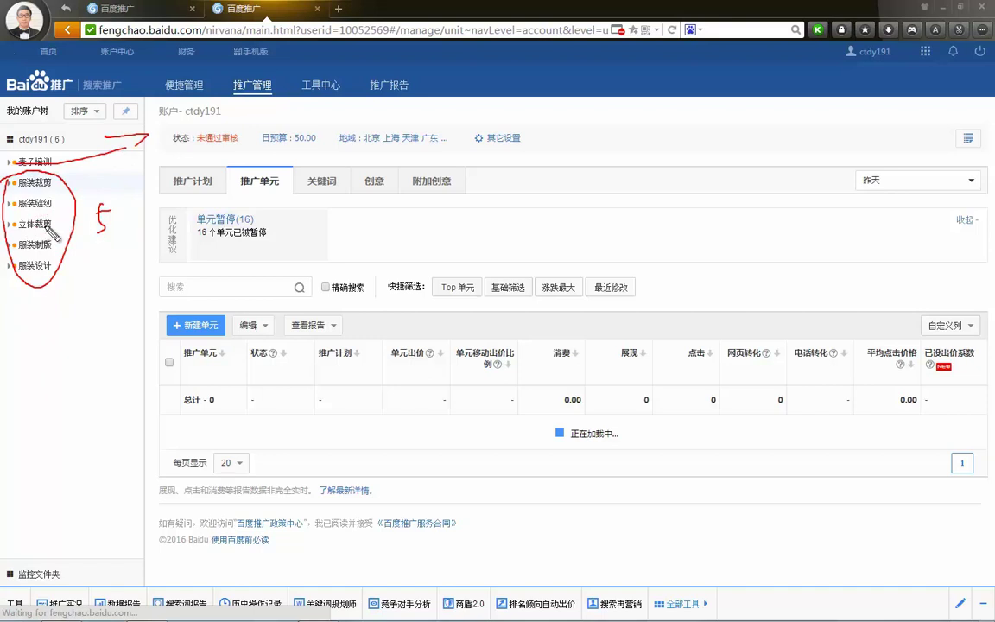
pyautogui.press('Escape')
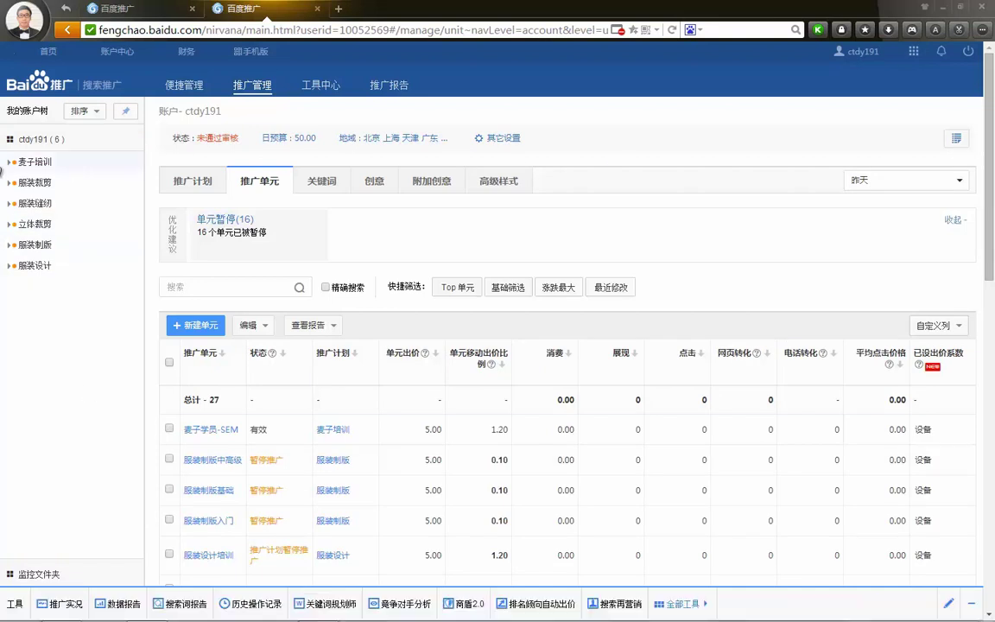
# Open the 麦子培训 plan from the account tree to view its promotion units.
pyautogui.click(38, 167)
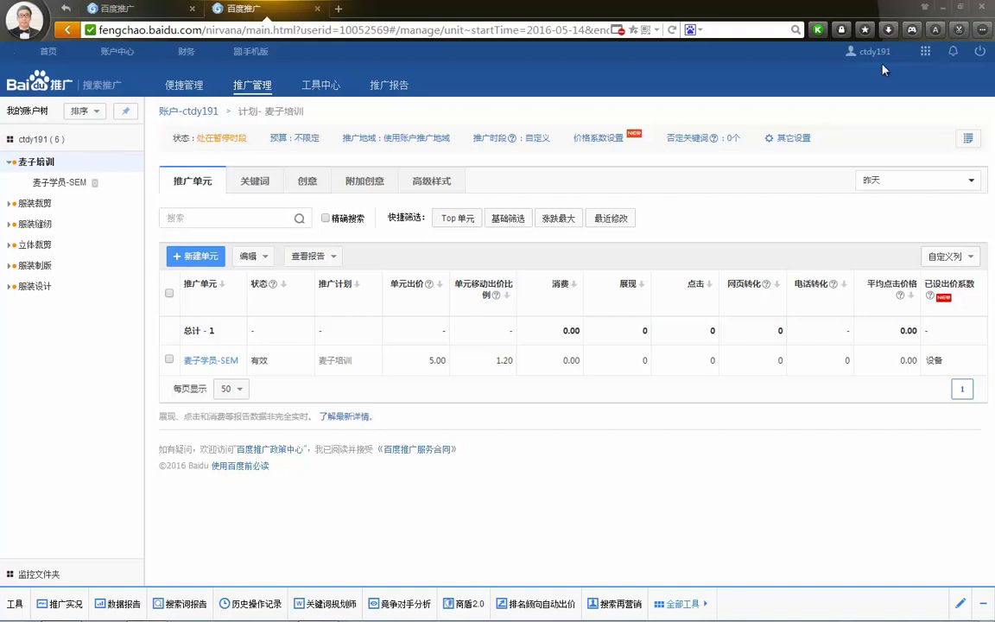
# Switch to the PowerPoint presentation, highlight 3年账户 on slide 2 and go to slide 3, 商户信誉对决账户质量.
pyautogui.click(943, 8)
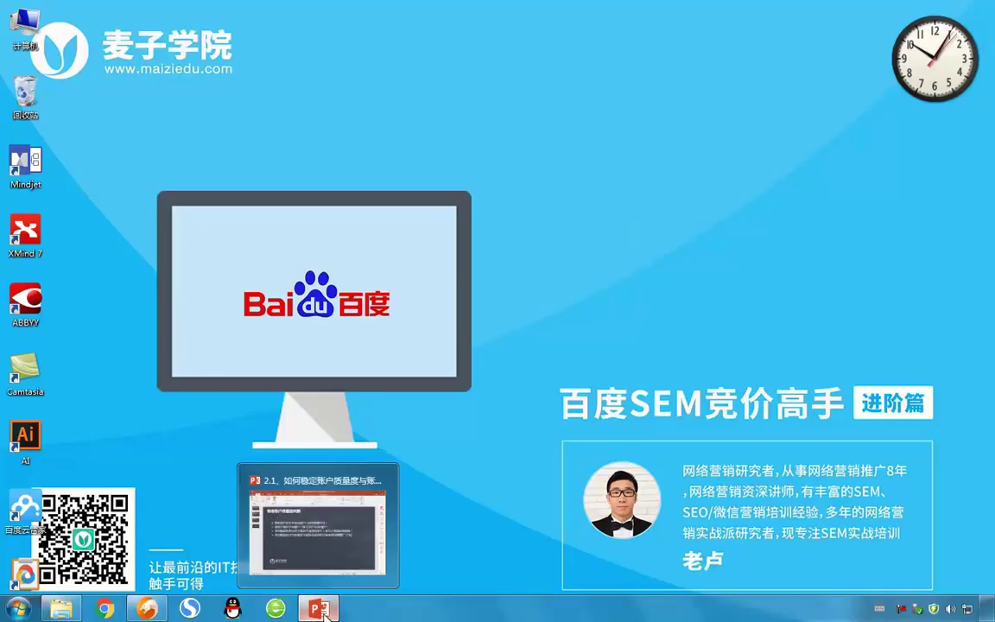
pyautogui.click(313, 605)
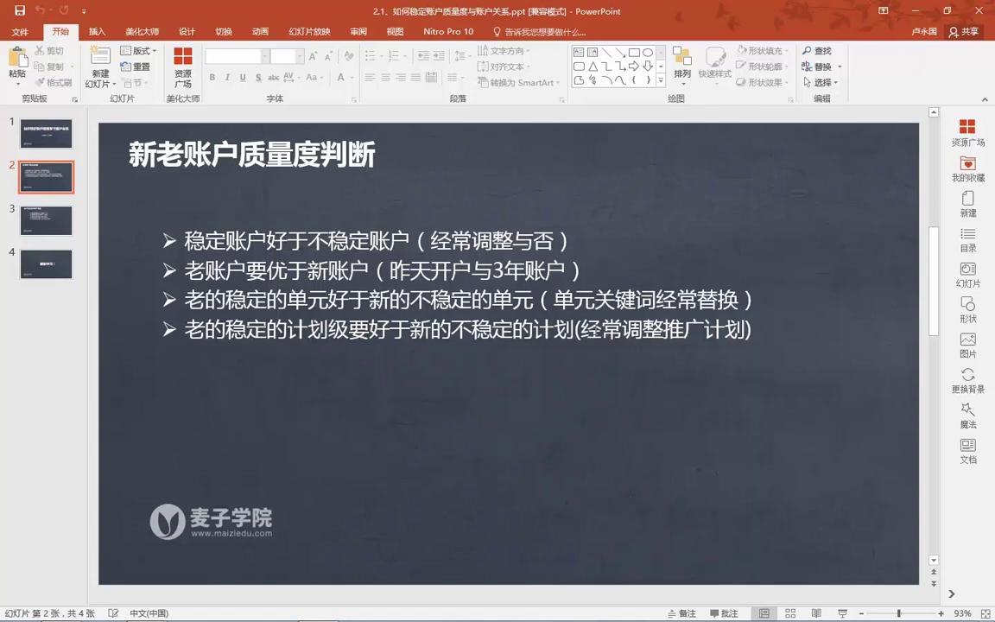
pyautogui.click(918, 12)
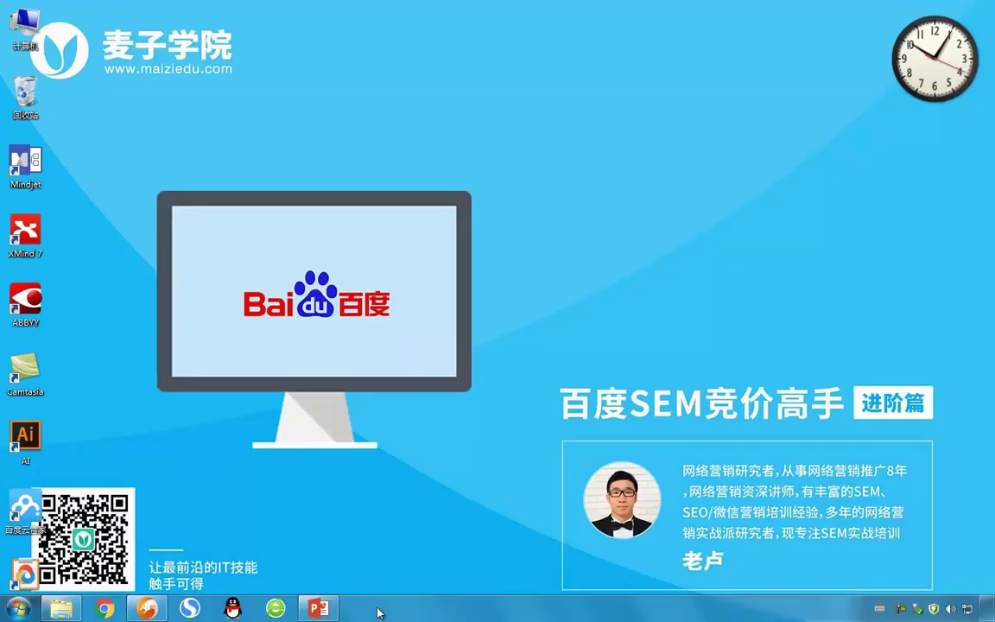
pyautogui.click(317, 608)
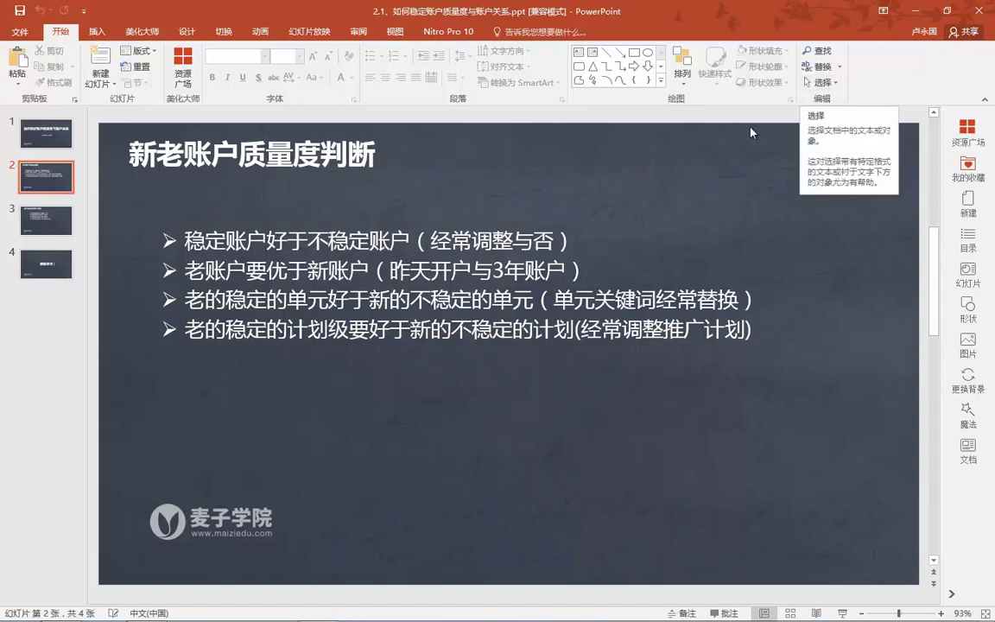
pyautogui.moveTo(493, 270); pyautogui.dragTo(566, 270)
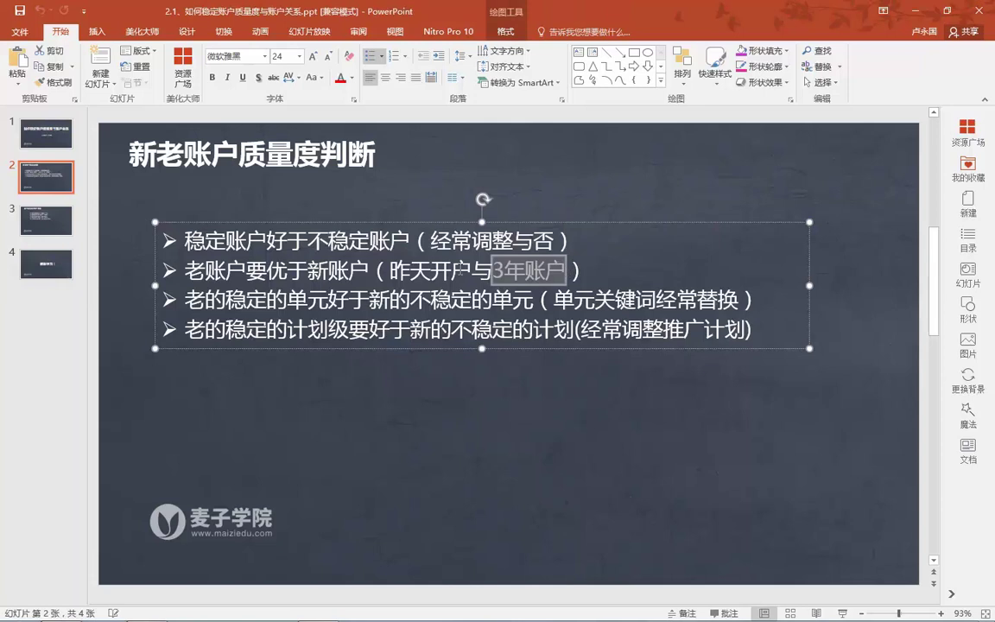
pyautogui.click(417, 242)
pyautogui.click(47, 216)
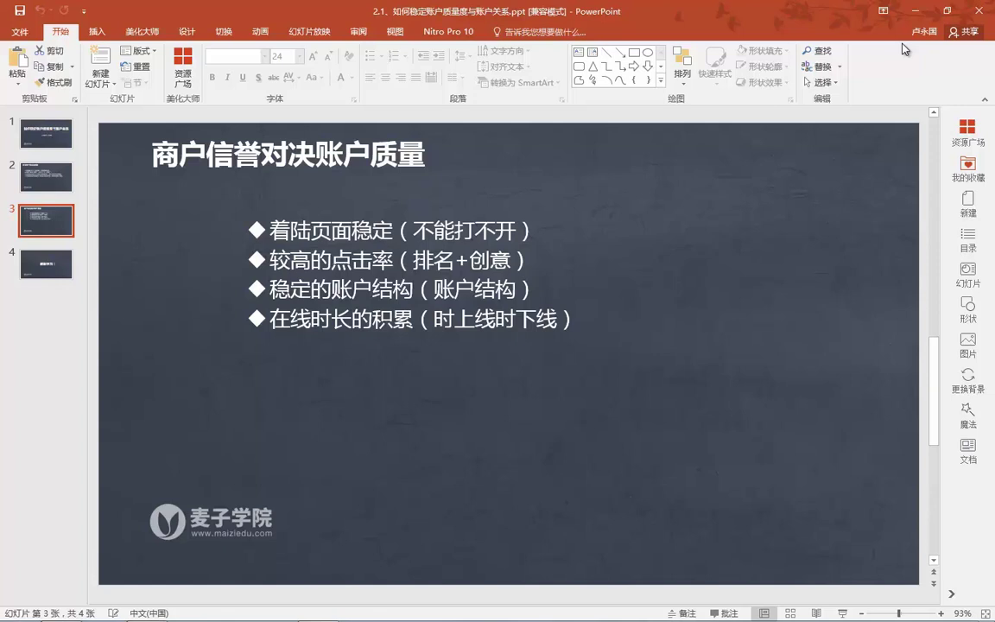
pyautogui.click(916, 10)
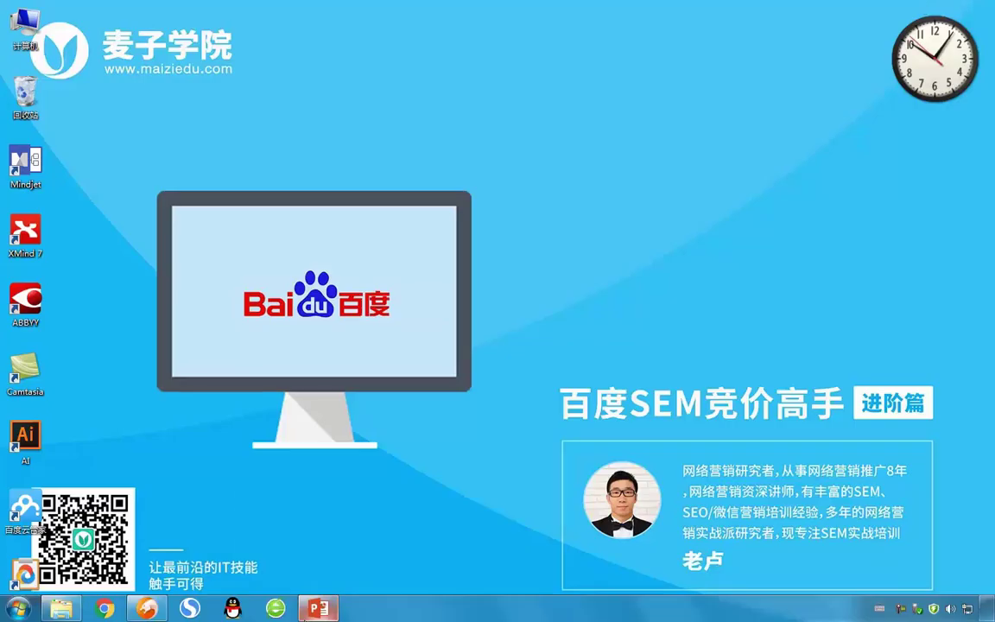
pyautogui.click(146, 609)
pyautogui.click(338, 9)
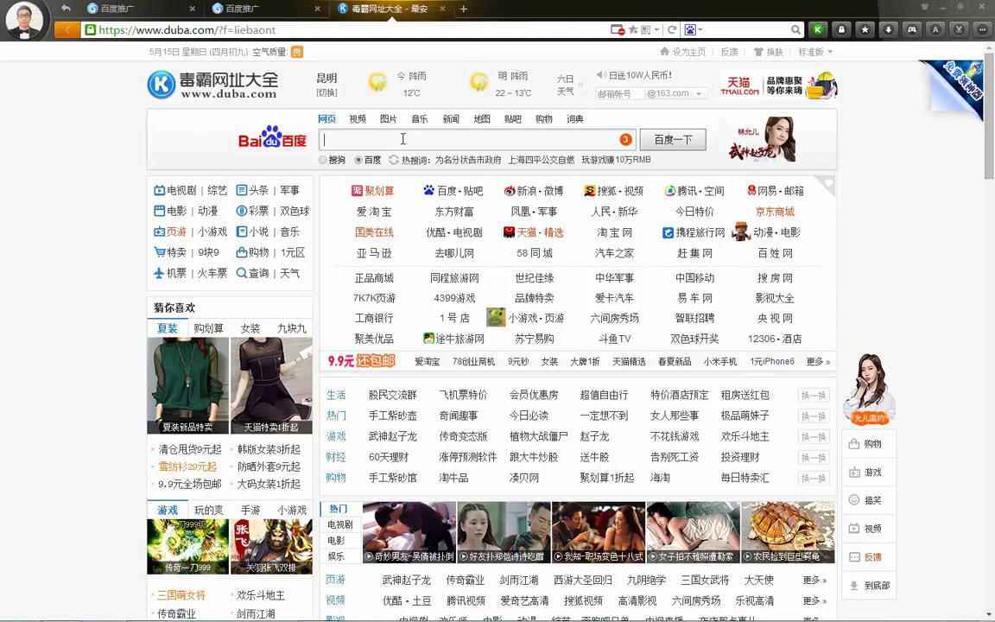
pyautogui.click(410, 29)
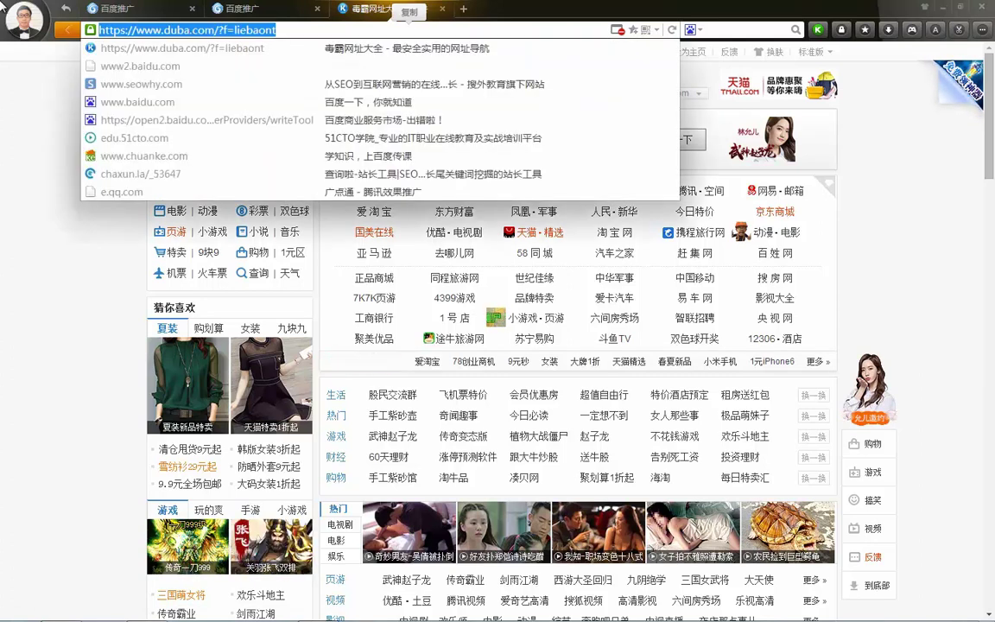
pyautogui.write('www.s')
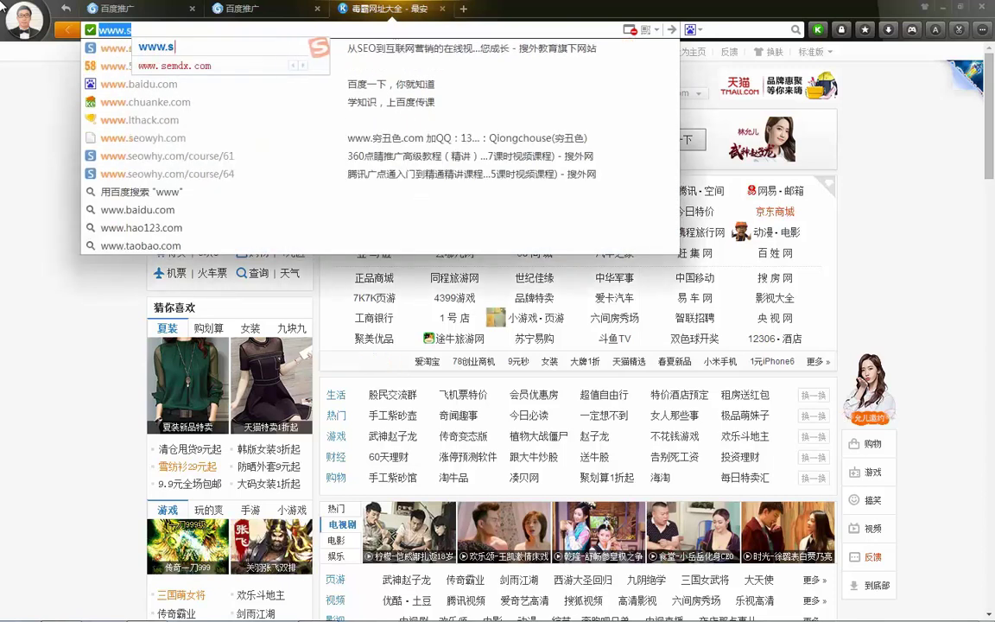
pyautogui.write('emshizhan.com')
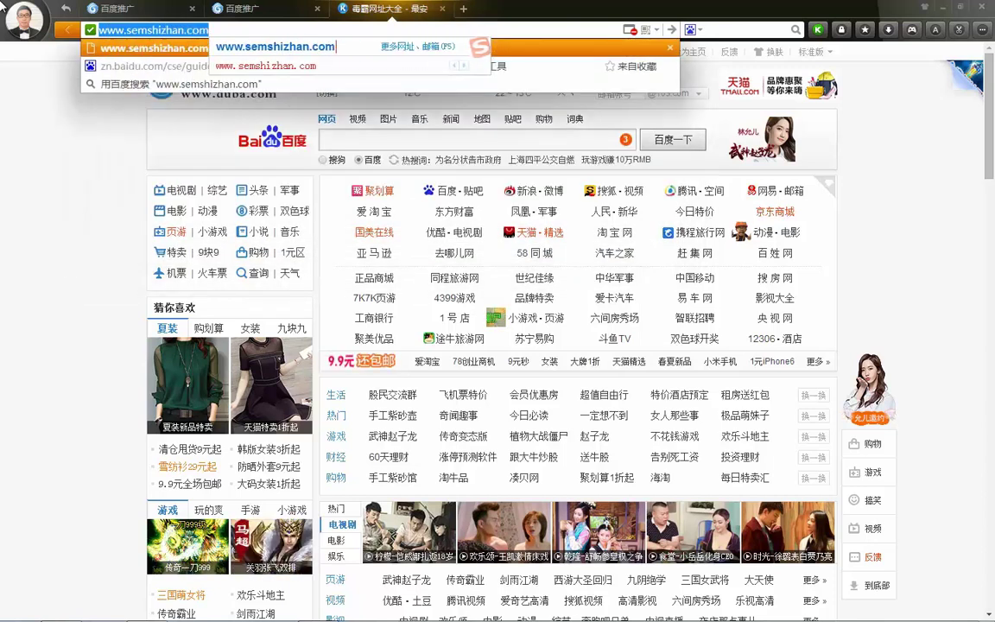
pyautogui.press('Return')
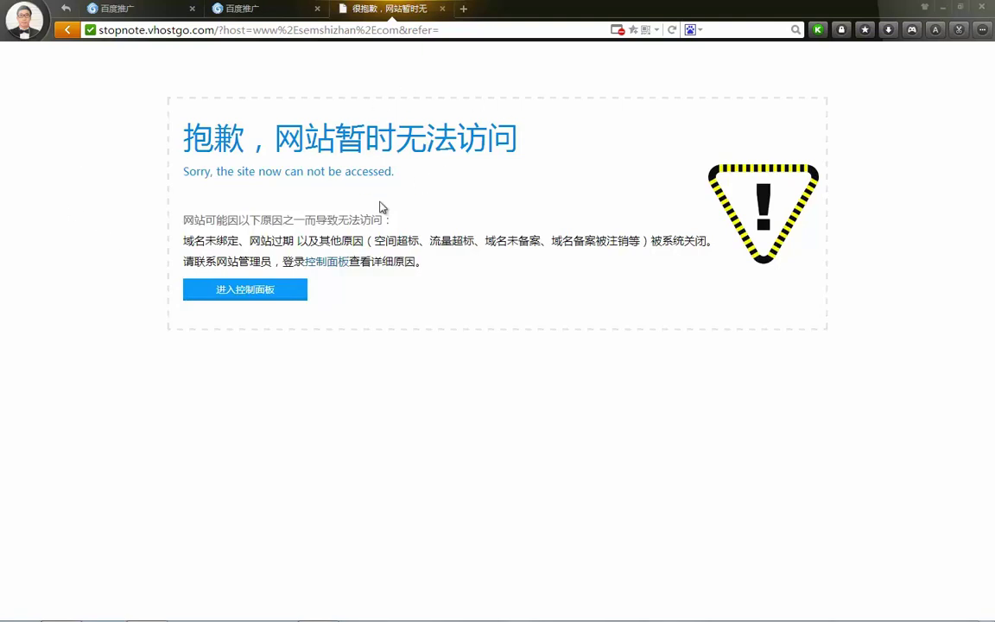
pyautogui.click(442, 8)
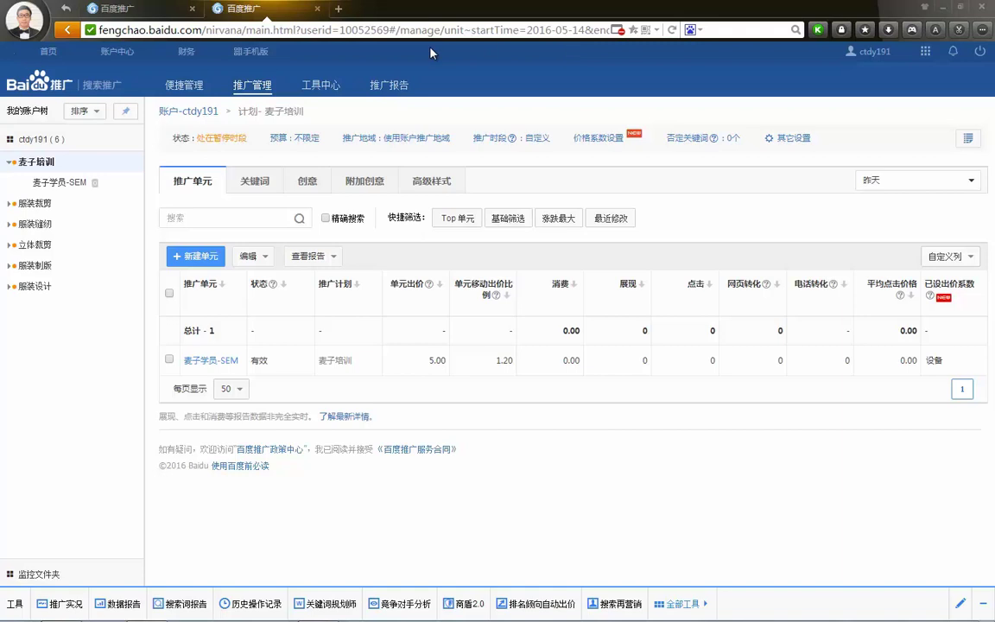
pyautogui.click(944, 9)
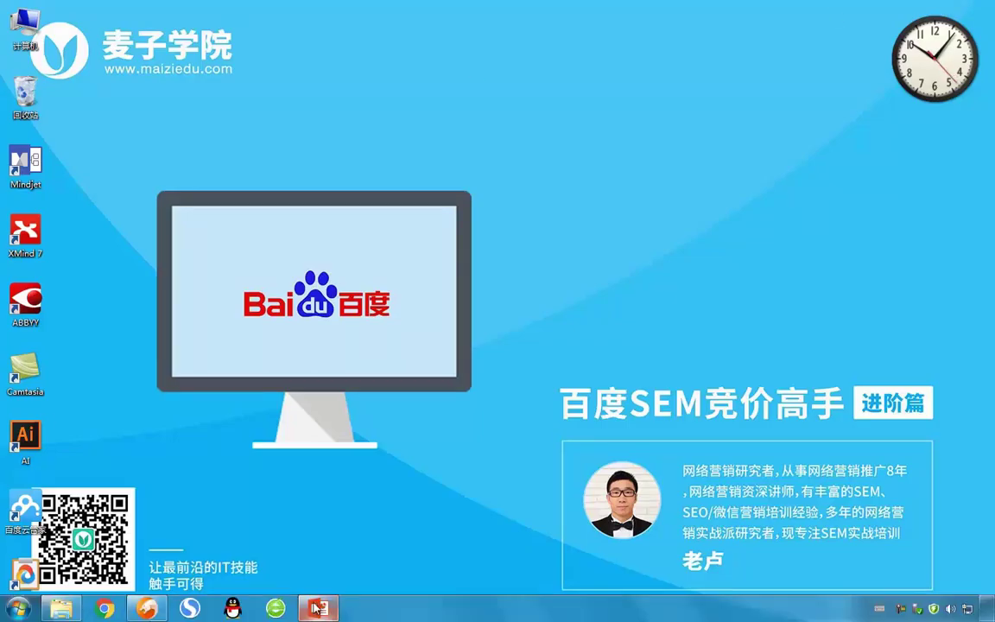
pyautogui.click(194, 470)
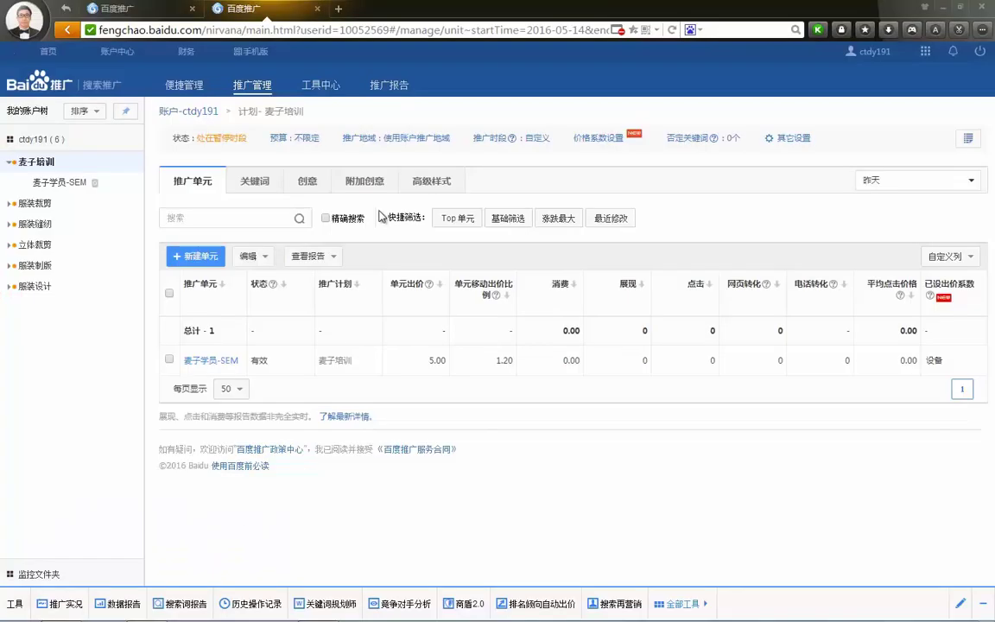
pyautogui.hotkey('alt', 'Tab')
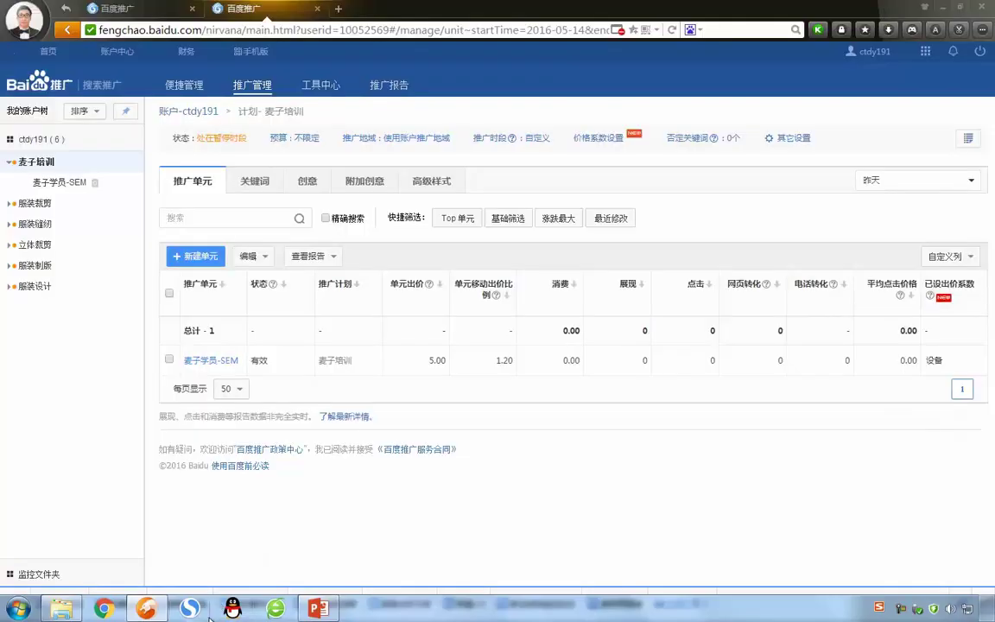
# Show the 麦子培训 plan's keyword list and add the 点击率 column to it.
pyautogui.click(256, 181)
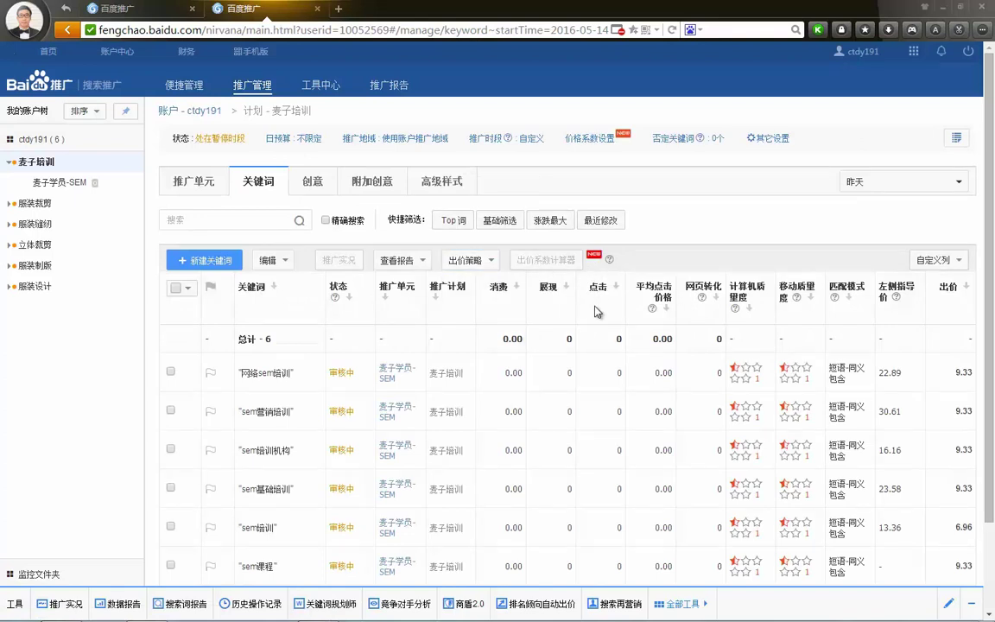
pyautogui.click(946, 266)
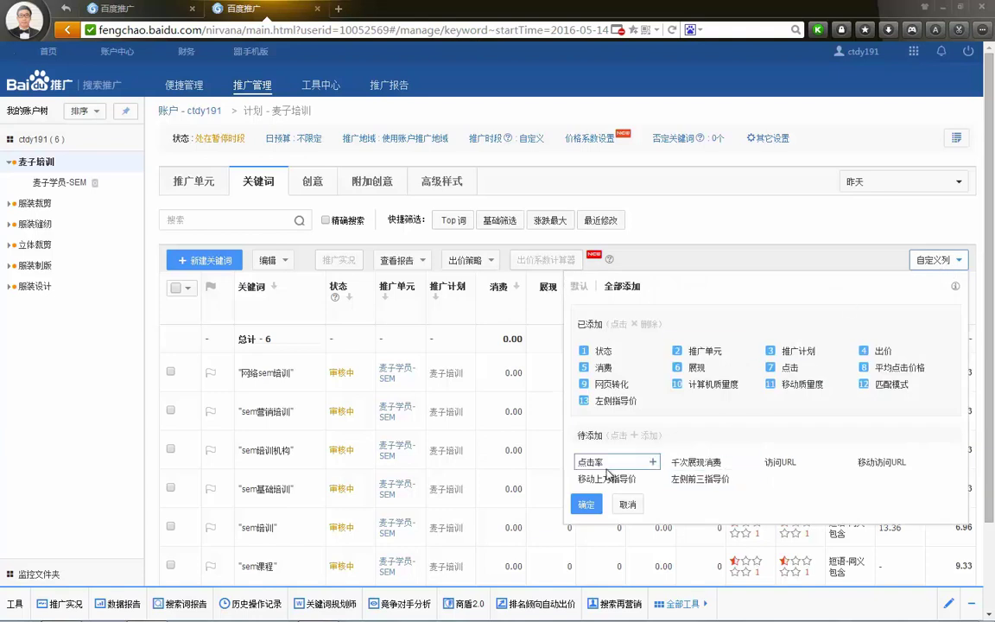
pyautogui.click(654, 463)
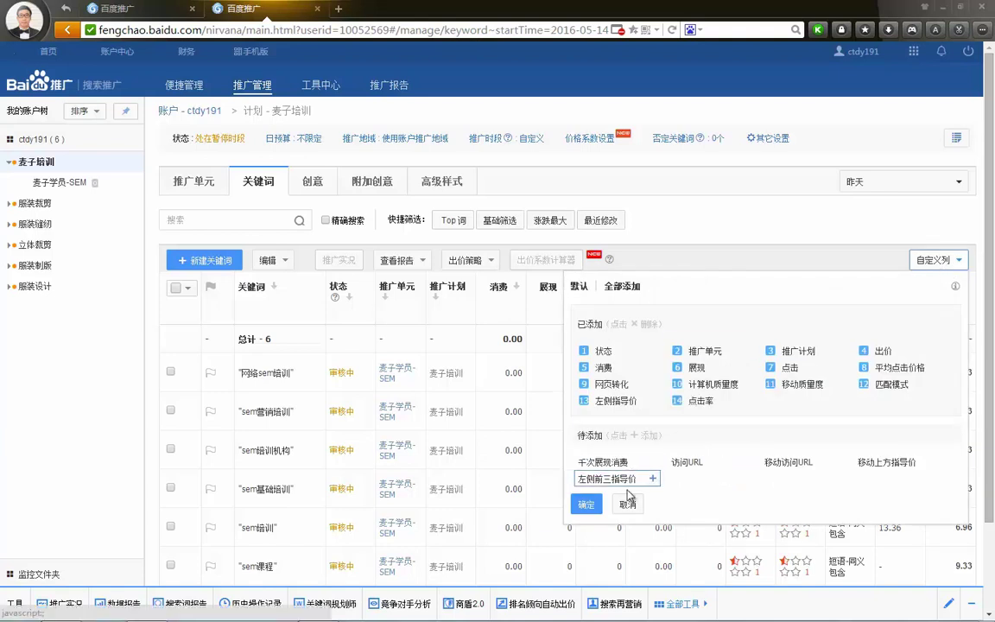
pyautogui.click(585, 503)
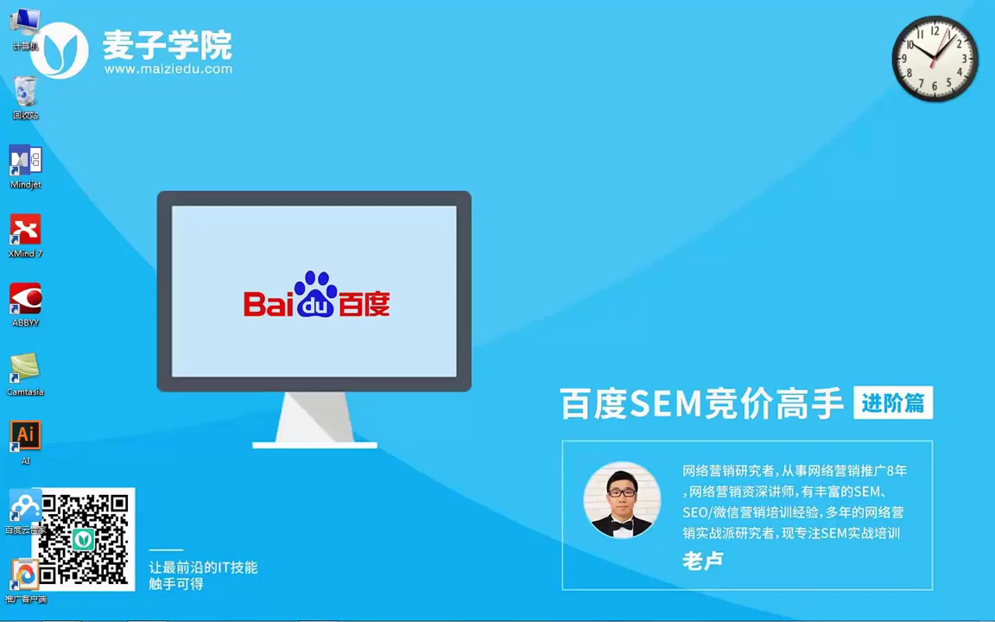
# Switch to PowerPoint to show slide 3, 商户信誉对决账户质量, and return to the browser's keyword list.
pyautogui.click(323, 610)
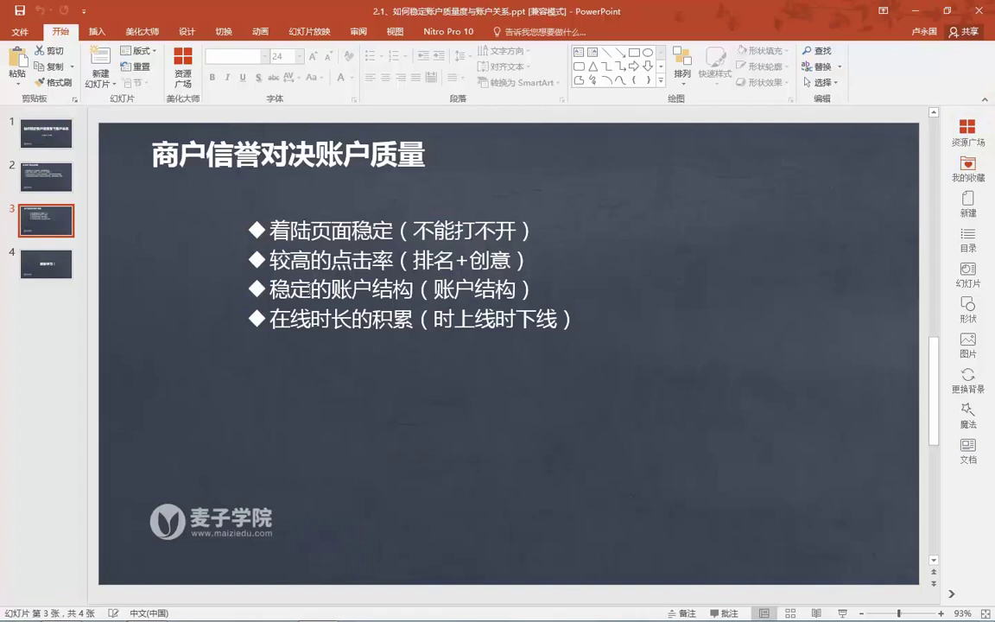
pyautogui.click(921, 12)
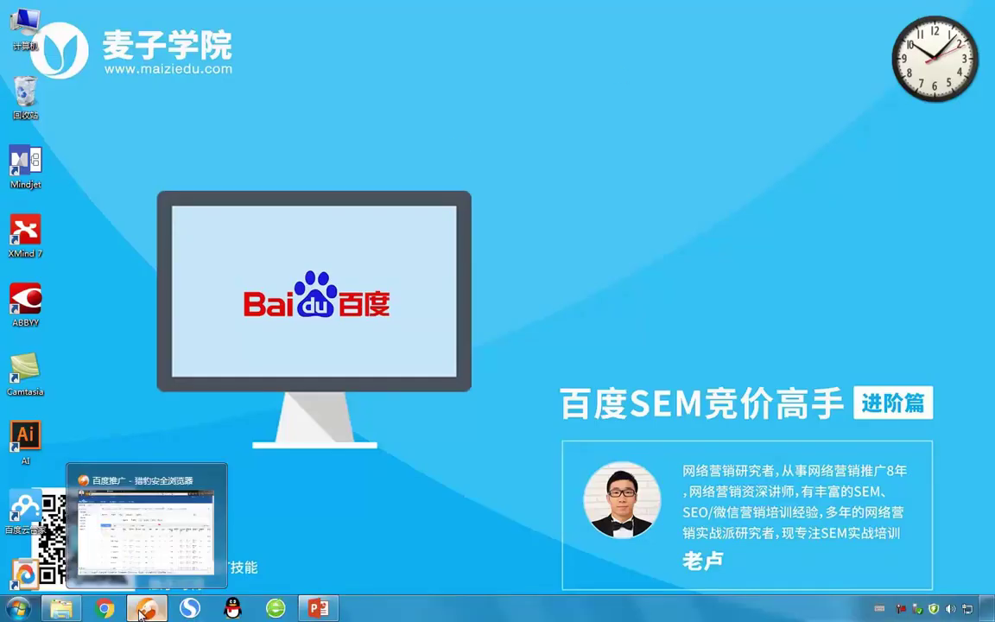
pyautogui.click(146, 610)
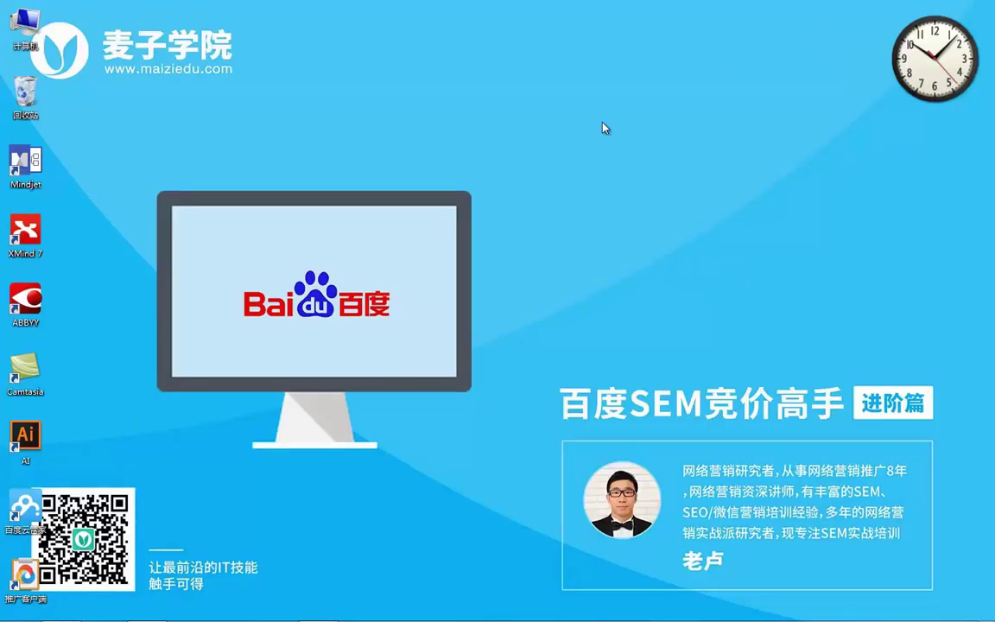
pyautogui.click(158, 612)
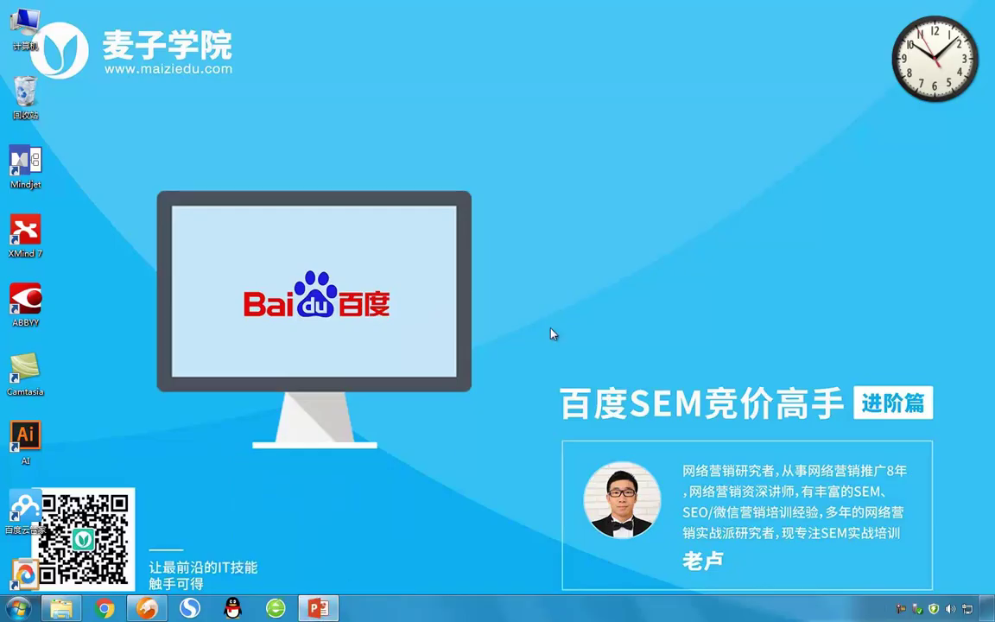
# Switch to PowerPoint and temporarily highlight 排名+创意 and 创意 in the click-rate bullet on slide 3.
pyautogui.hotkey('alt', 'Tab')
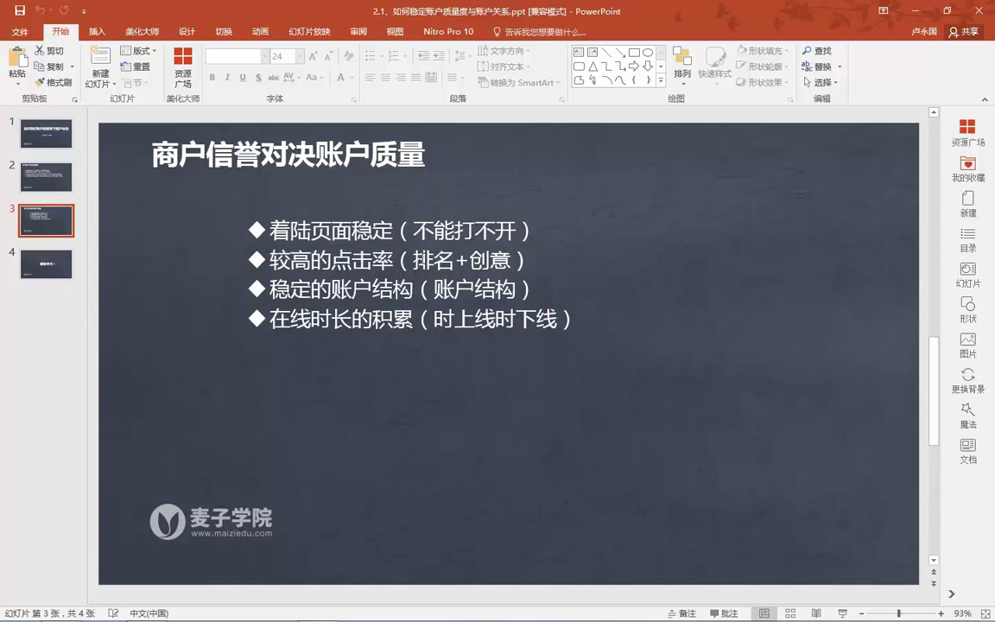
pyautogui.moveTo(413, 259); pyautogui.dragTo(511, 259)
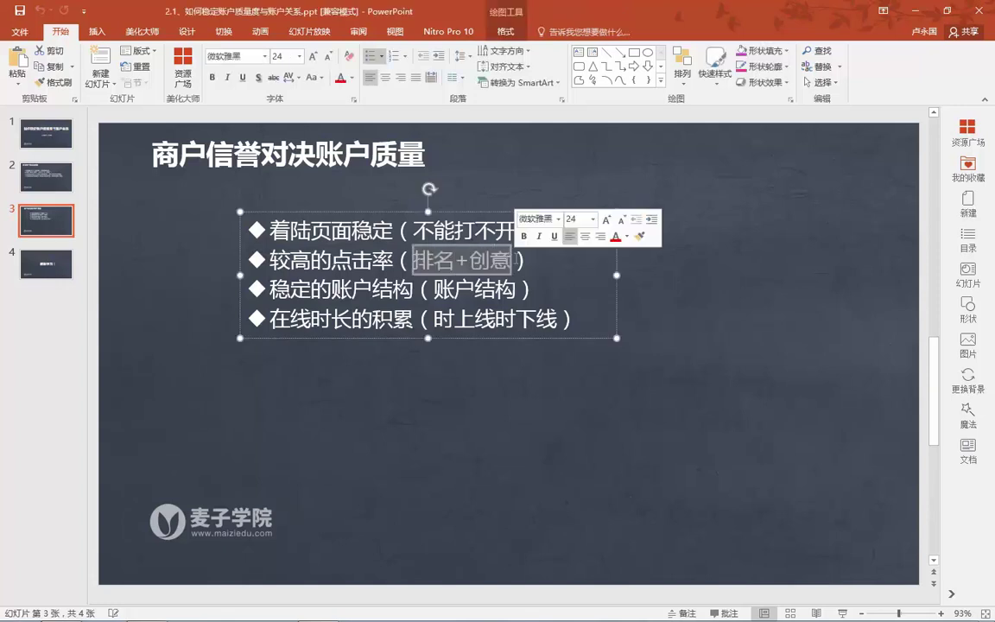
pyautogui.click(455, 260)
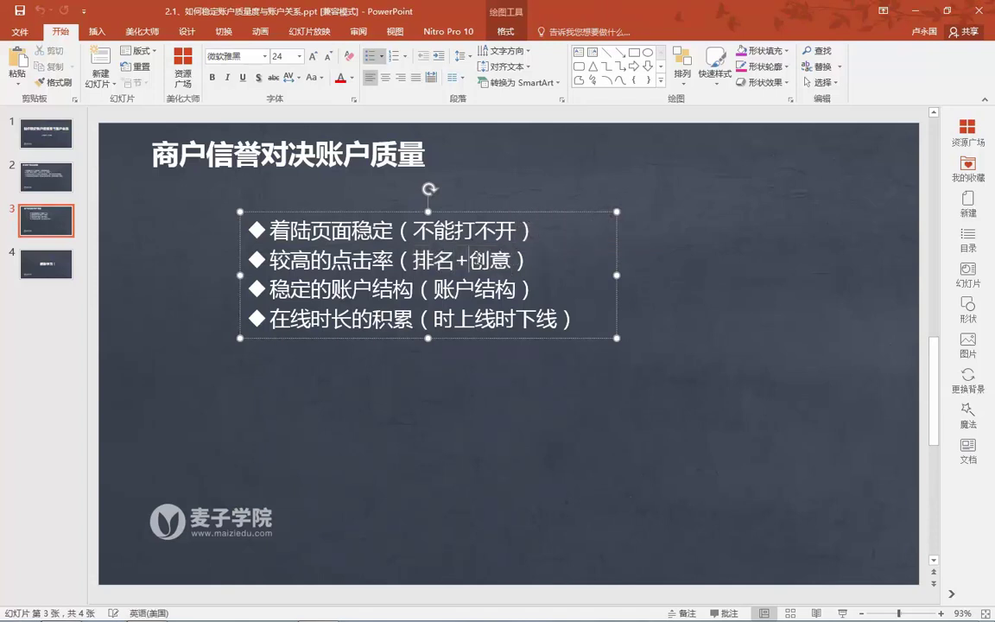
pyautogui.moveTo(470, 259); pyautogui.dragTo(511, 259)
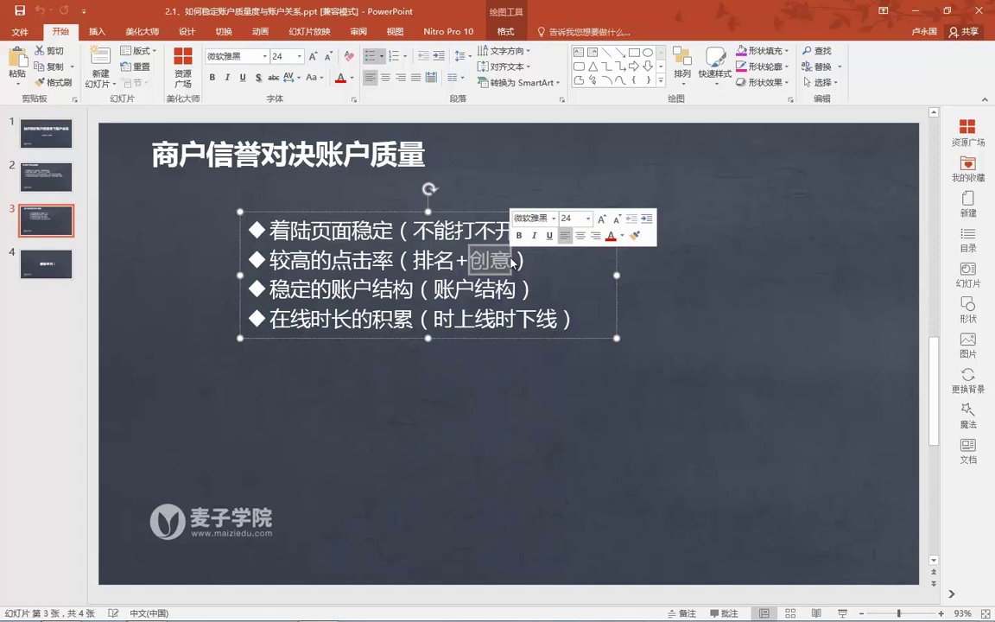
pyautogui.click(458, 259)
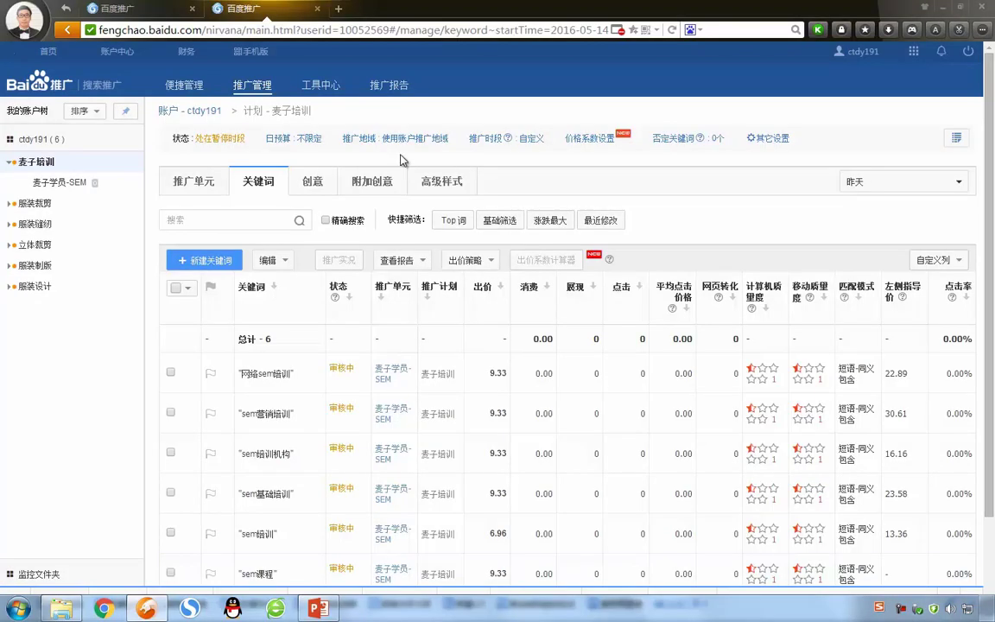
# In the browser, set the 麦子培训 plan's 推广时段 to 全部时间 for all seven days and confirm.
pyautogui.click(482, 141)
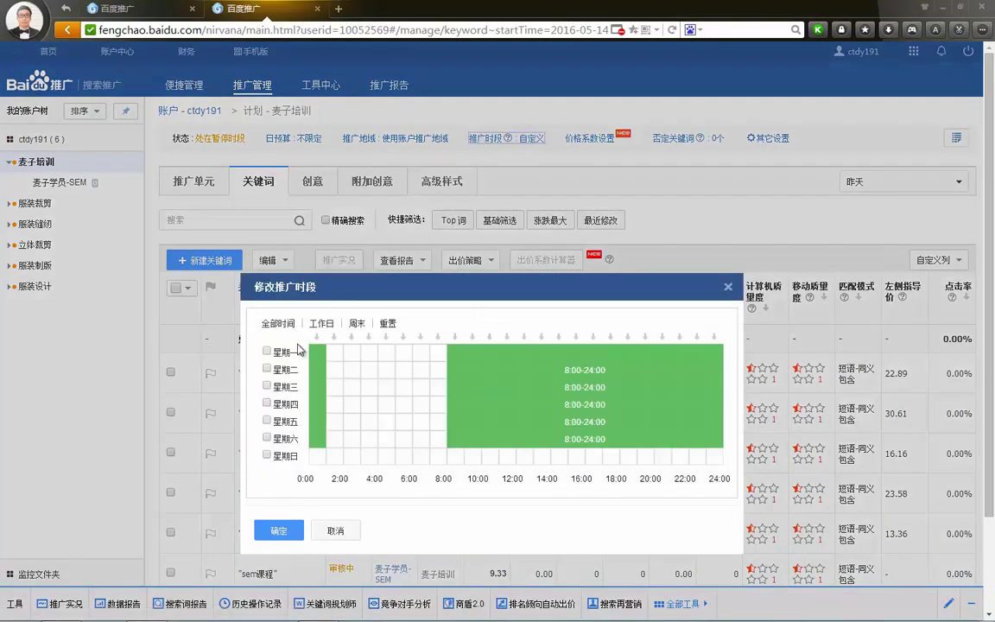
pyautogui.click(278, 324)
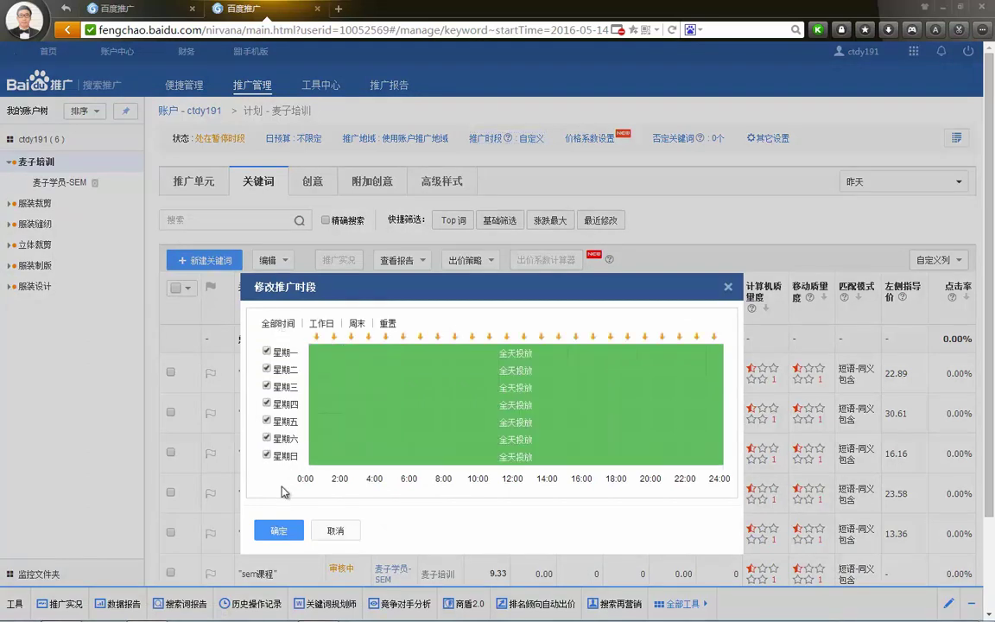
pyautogui.click(278, 530)
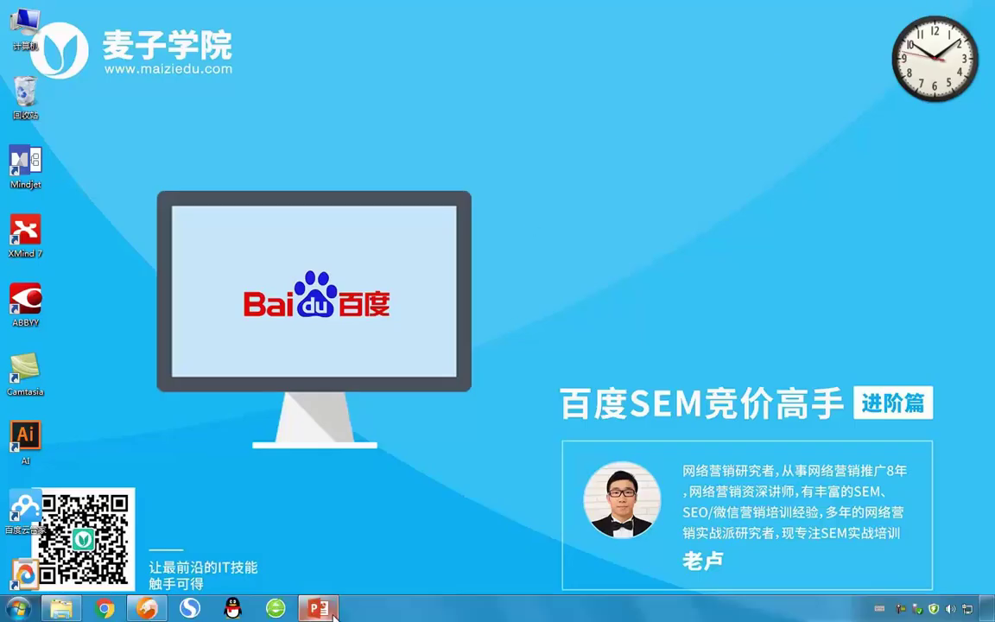
# Switch to PowerPoint, go to slide 4, 感谢学习！, and start the slide show from that slide.
pyautogui.click(318, 609)
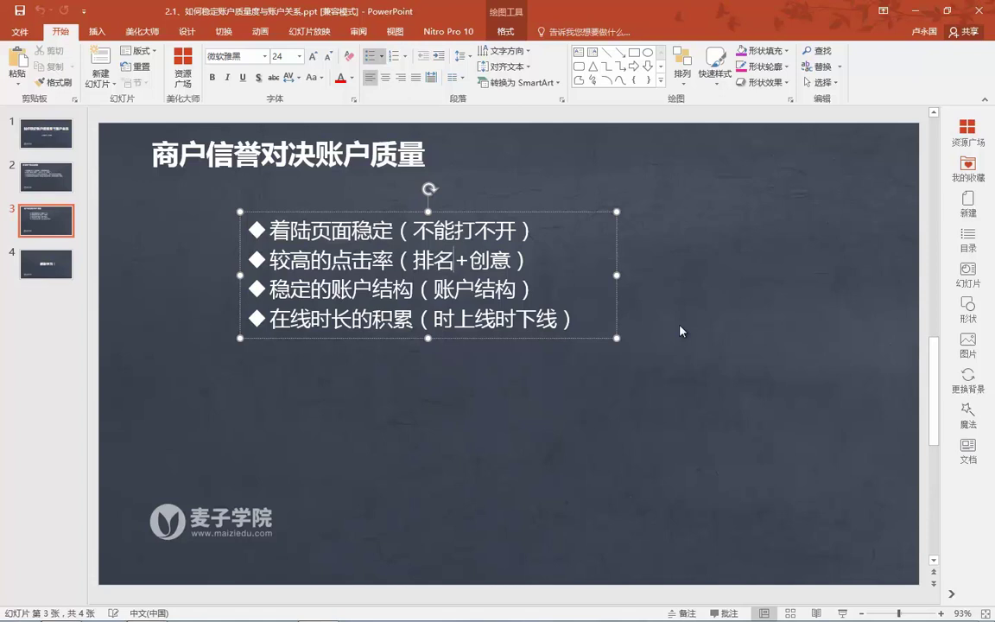
pyautogui.click(639, 215)
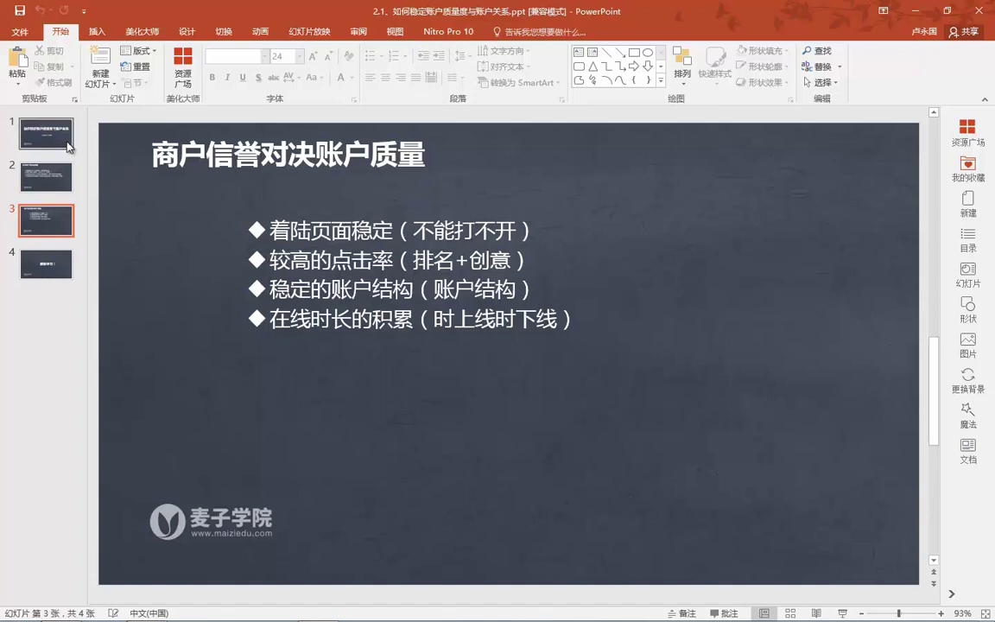
pyautogui.click(54, 269)
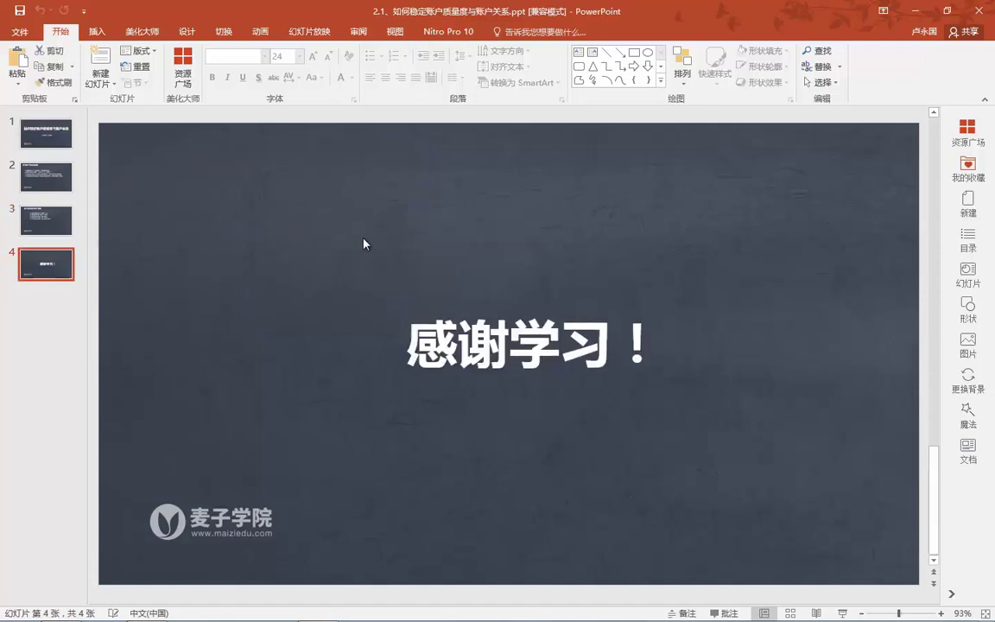
pyautogui.hotkey('shift', 'F5')
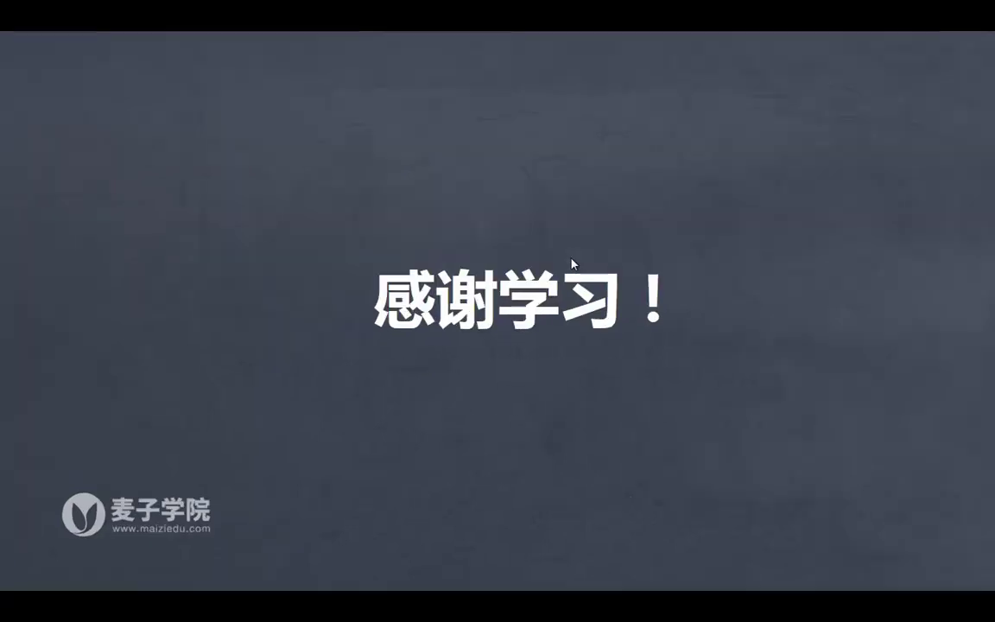